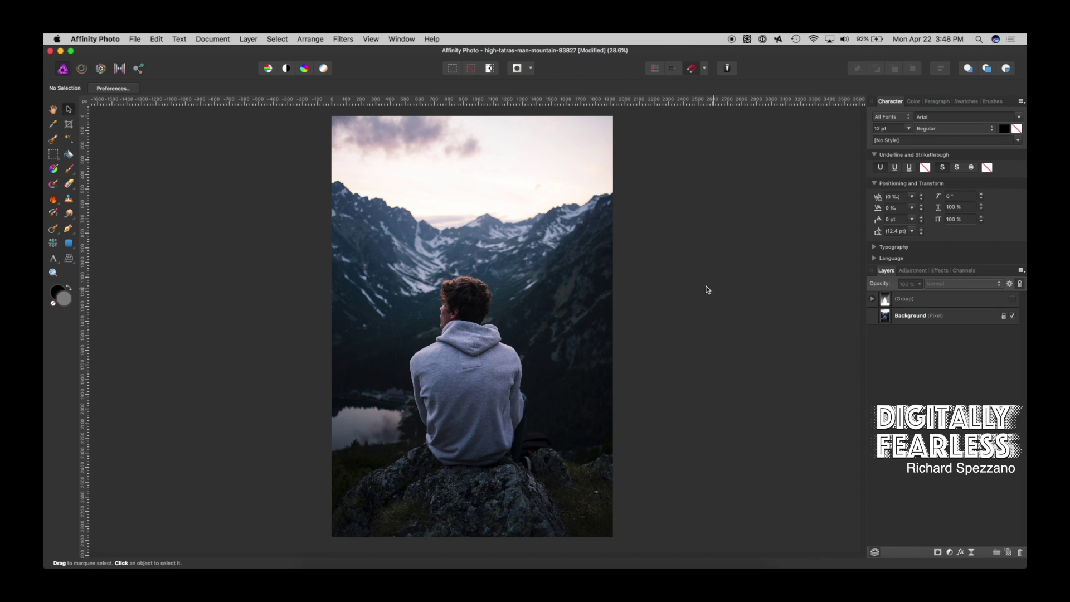
Paint a selection over the seated man's head, hoodie and the rock beneath him with the Selection Brush
{"action": "left_click", "coordinate": [279, 239]}
{"action": "left_click", "coordinate": [53, 138]}
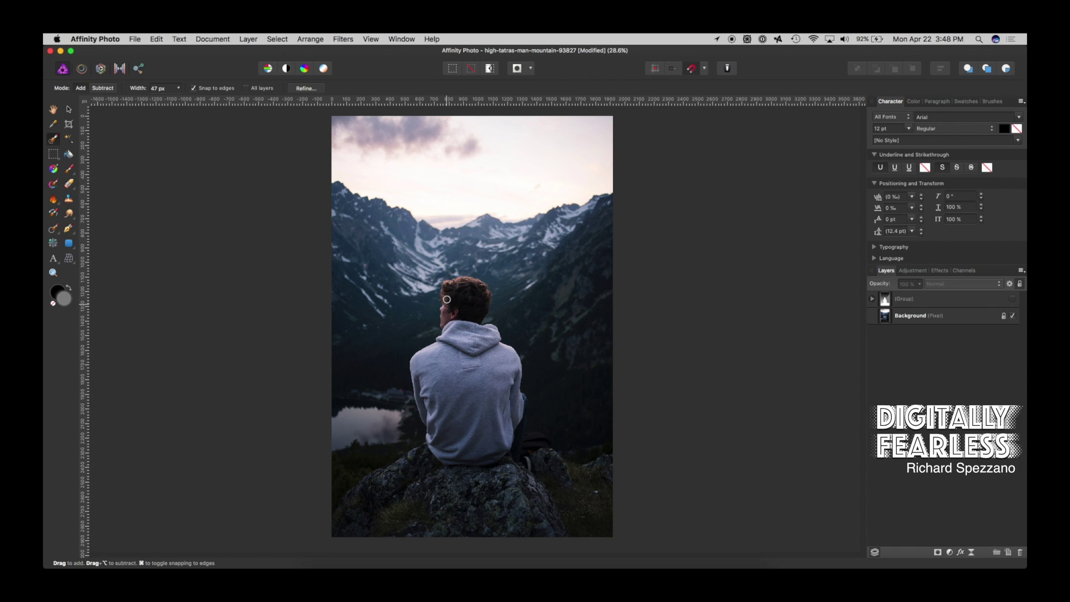
{"action": "mouse_move", "coordinate": [451, 287]}
{"action": "left_mouse_down"}
{"action": "mouse_move", "coordinate": [453, 347]}
{"action": "mouse_move", "coordinate": [426, 375]}
{"action": "mouse_move", "coordinate": [429, 410]}
{"action": "mouse_move", "coordinate": [443, 457]}
{"action": "mouse_move", "coordinate": [502, 487]}
{"action": "mouse_move", "coordinate": [516, 526]}
{"action": "mouse_move", "coordinate": [463, 535]}
{"action": "left_mouse_up"}
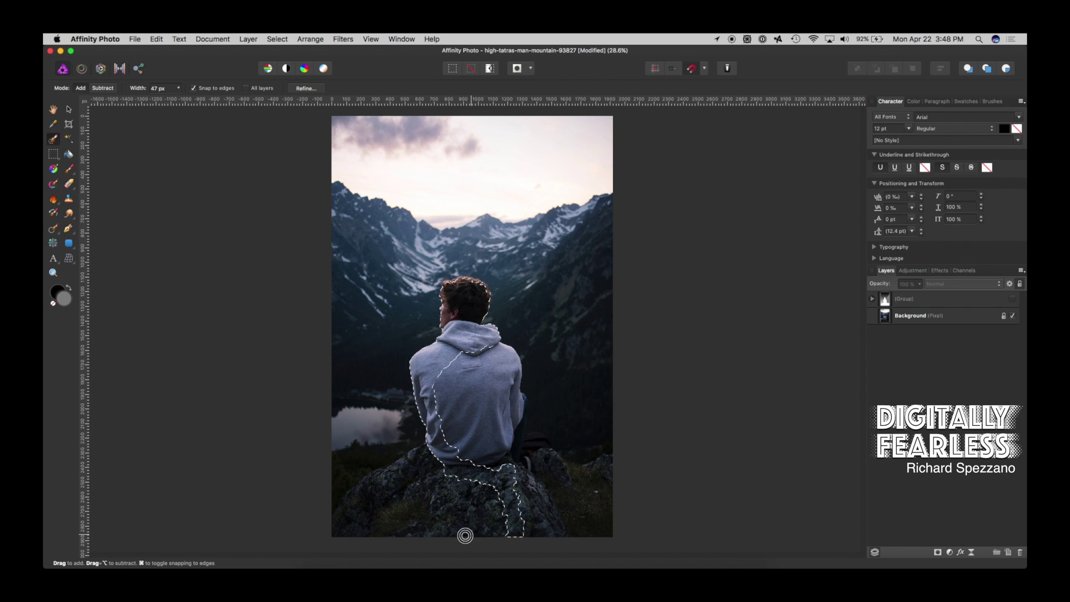
{"action": "mouse_move", "coordinate": [393, 541]}
{"action": "left_mouse_down"}
{"action": "mouse_move", "coordinate": [337, 533]}
{"action": "mouse_move", "coordinate": [362, 486]}
{"action": "mouse_move", "coordinate": [350, 493]}
{"action": "mouse_move", "coordinate": [380, 479]}
{"action": "mouse_move", "coordinate": [341, 510]}
{"action": "mouse_move", "coordinate": [454, 441]}
{"action": "mouse_move", "coordinate": [438, 370]}
{"action": "left_mouse_up"}
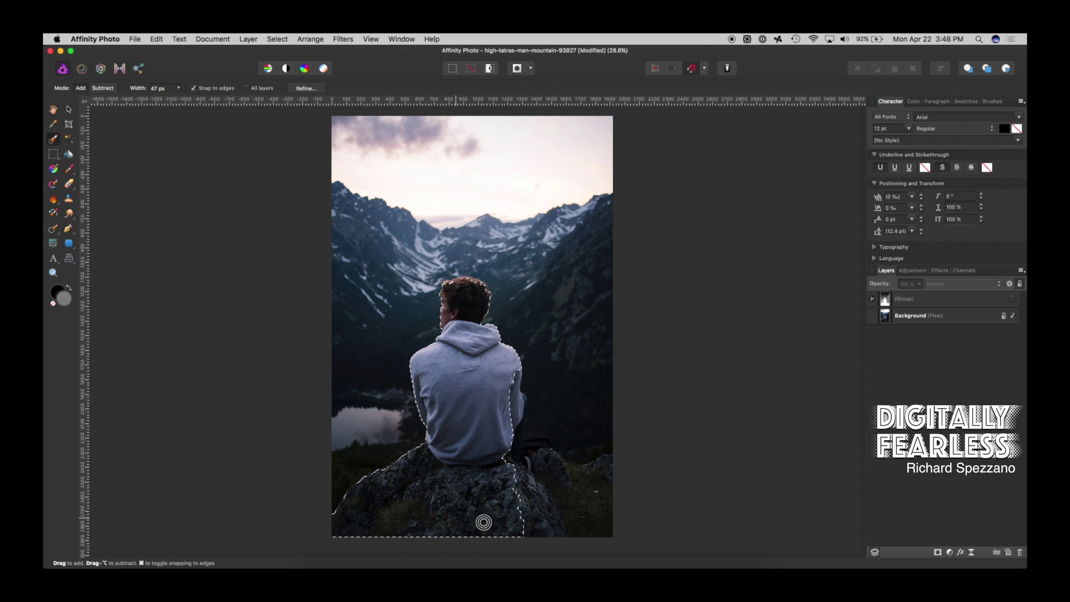
{"action": "left_click_drag", "start_coordinate": [548, 536], "coordinate": [595, 538]}
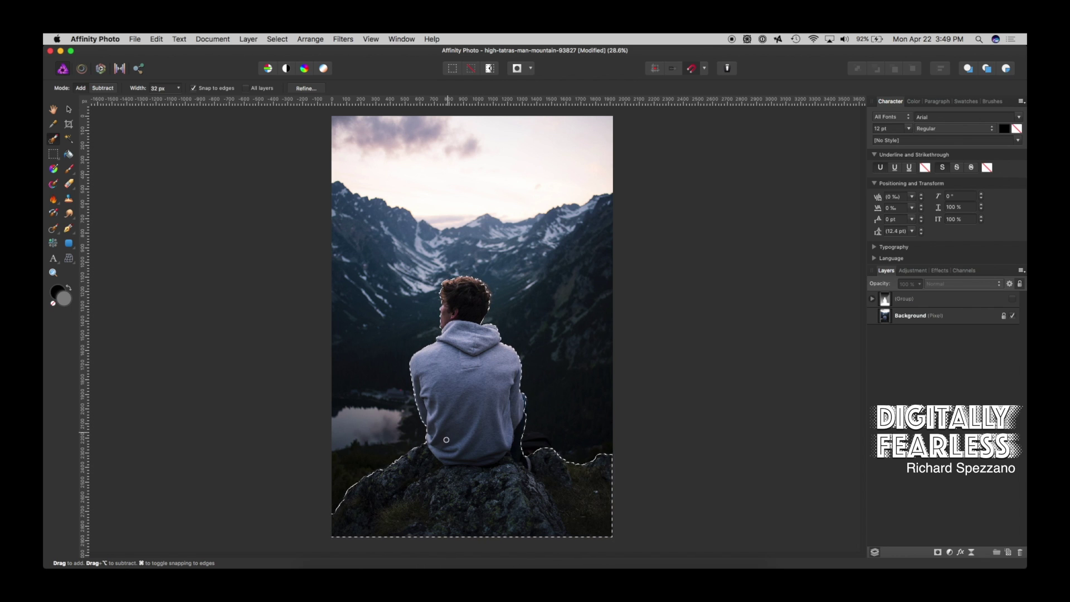
Add a new pixel layer above the Background and set the paint colour to pure white
{"action": "left_click", "coordinate": [894, 316]}
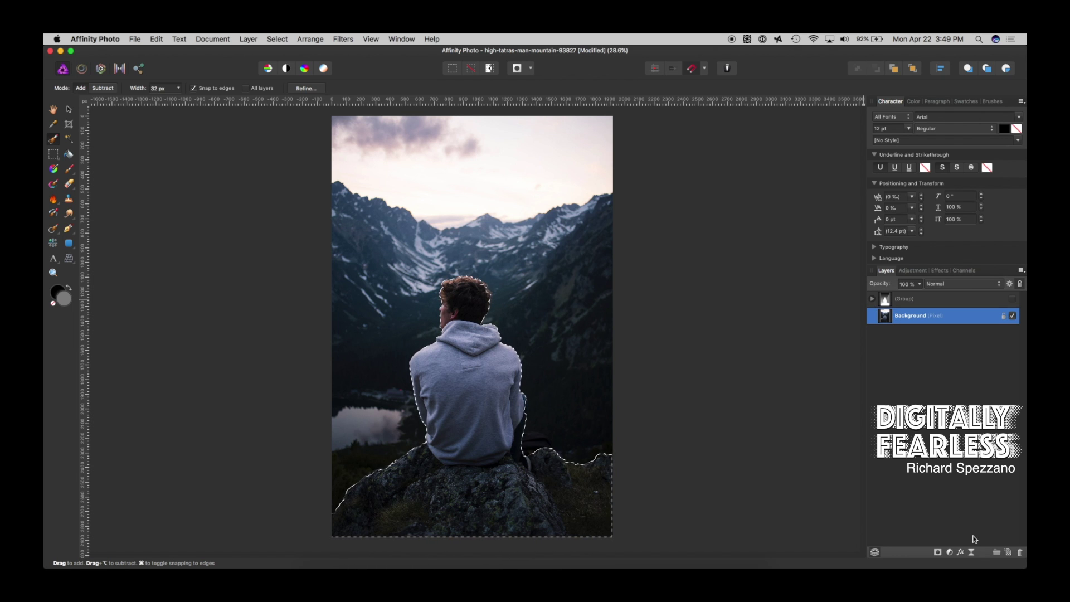
{"action": "left_click", "coordinate": [1008, 552]}
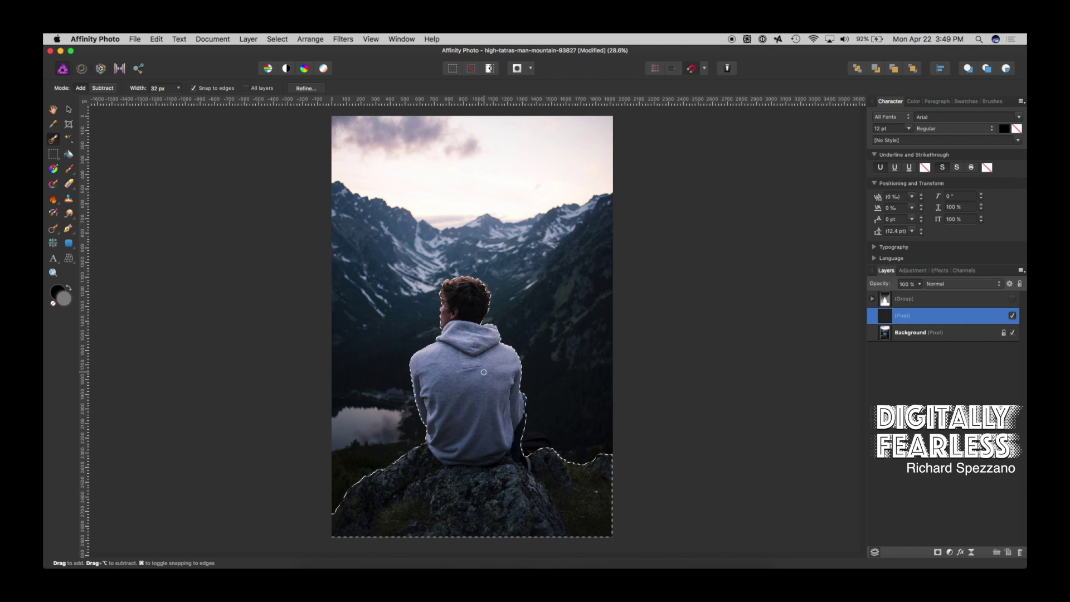
{"action": "double_click", "coordinate": [64, 299]}
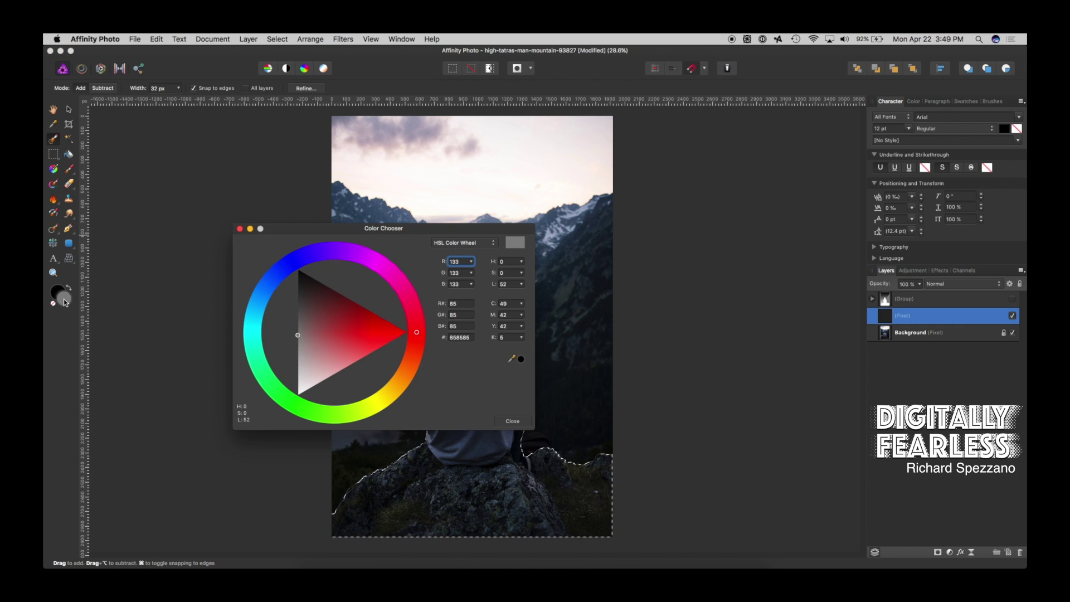
{"action": "left_click", "coordinate": [308, 344]}
{"action": "left_click_drag", "start_coordinate": [302, 370], "coordinate": [299, 396]}
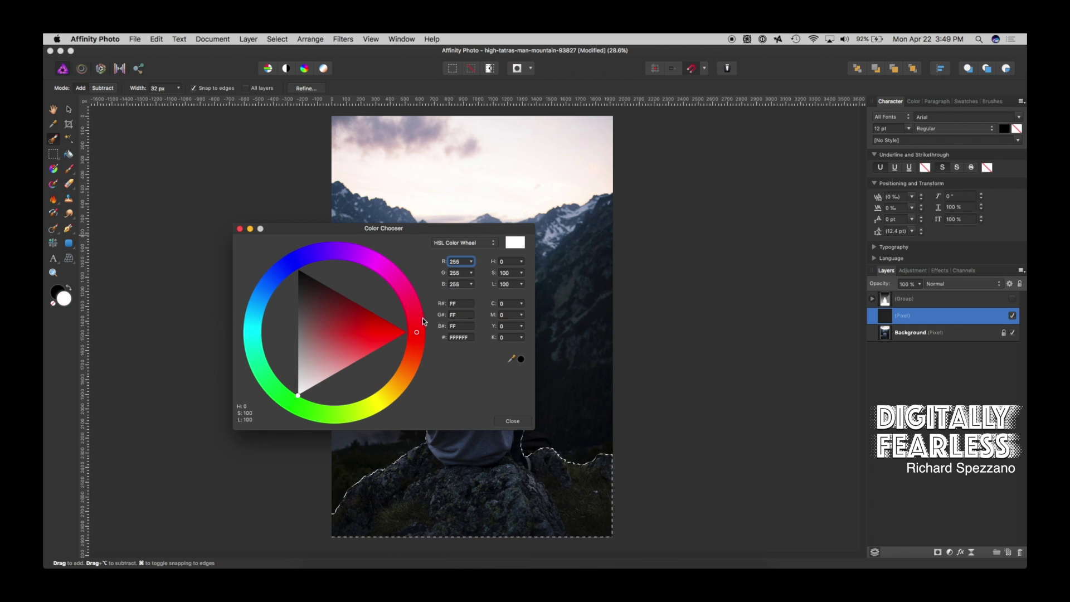
{"action": "left_click", "coordinate": [239, 229]}
Flood-fill the man-and-rock selection with white, then clear the selection
{"action": "key", "text": "g"}
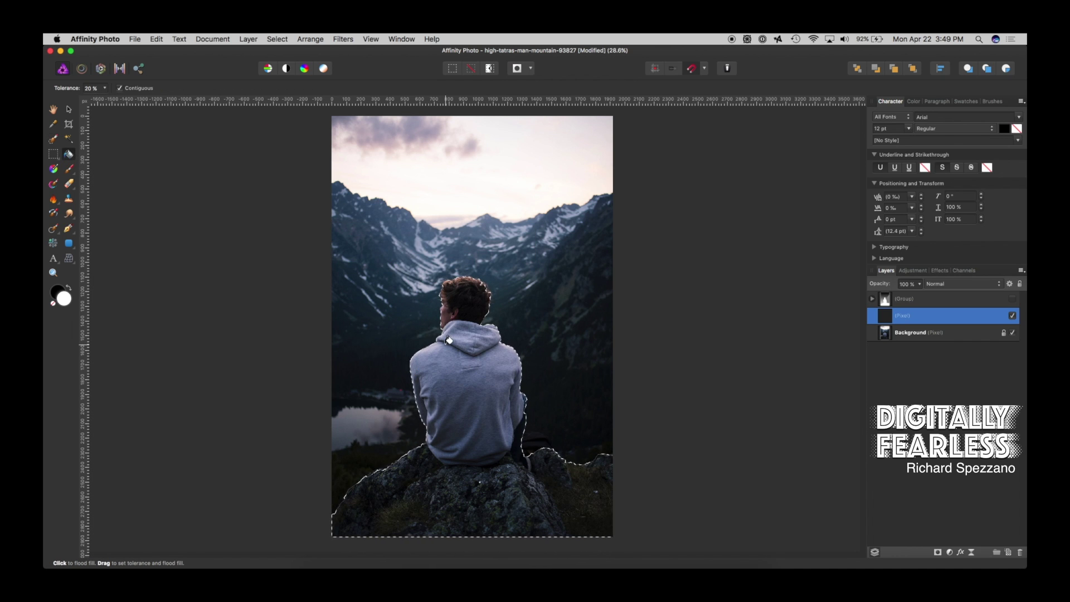
{"action": "left_click", "coordinate": [449, 340]}
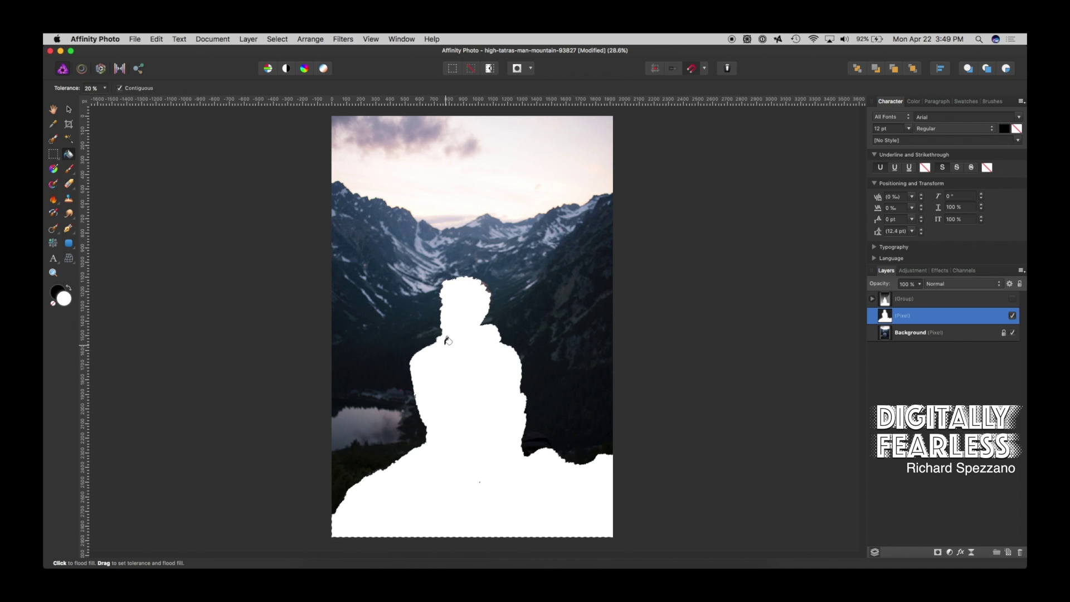
{"action": "left_click", "coordinate": [471, 68]}
{"action": "left_click", "coordinate": [69, 110]}
{"action": "left_click", "coordinate": [700, 261]}
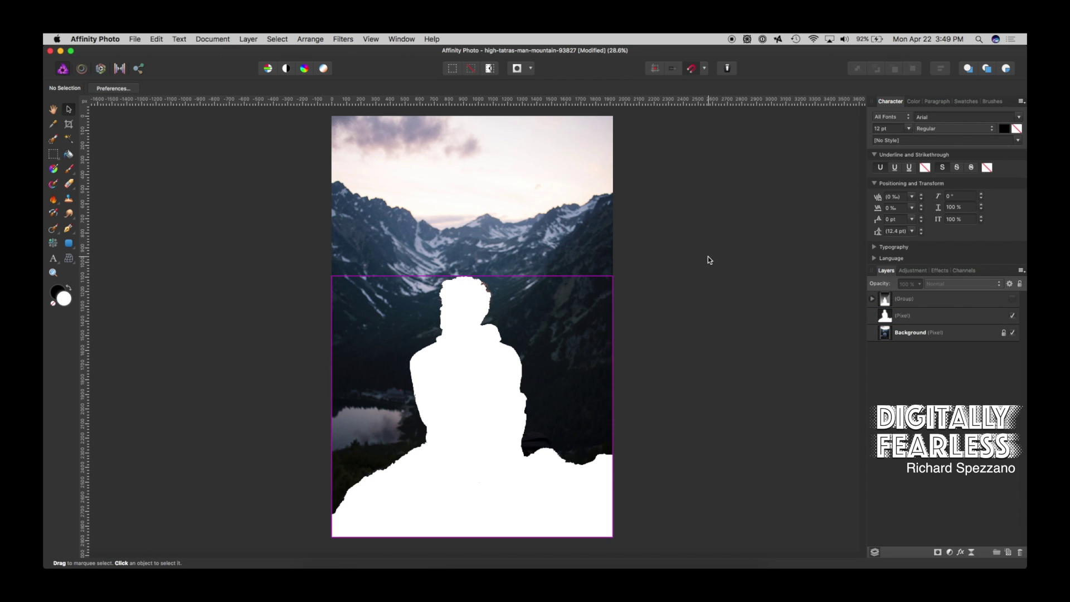
Add a pixel layer above Background, select all, and drag a vertical gradient from image top to bottom
{"action": "left_click", "coordinate": [888, 334]}
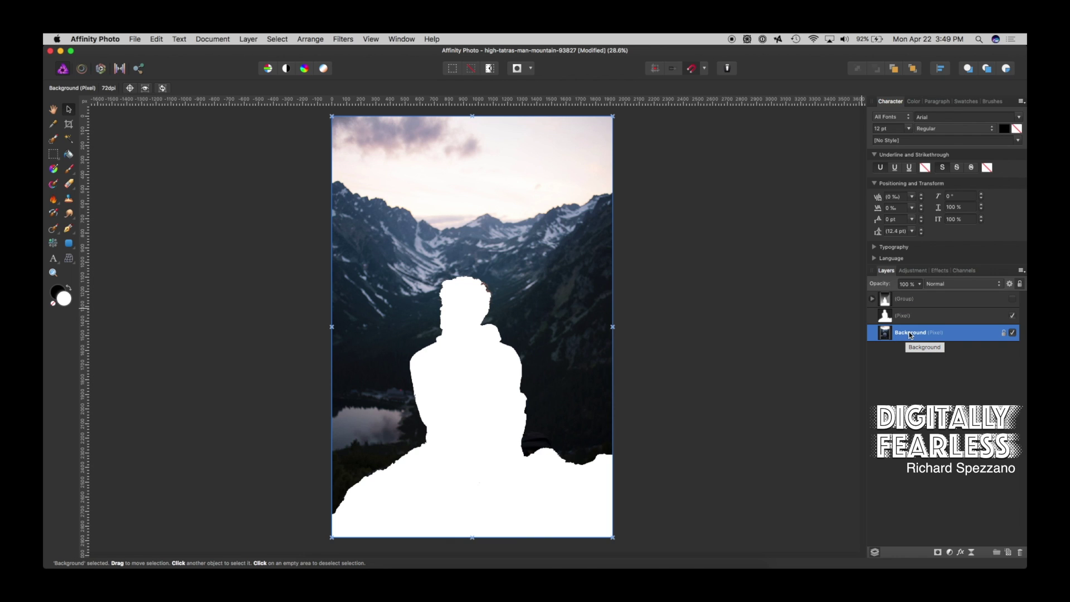
{"action": "left_click", "coordinate": [1009, 553]}
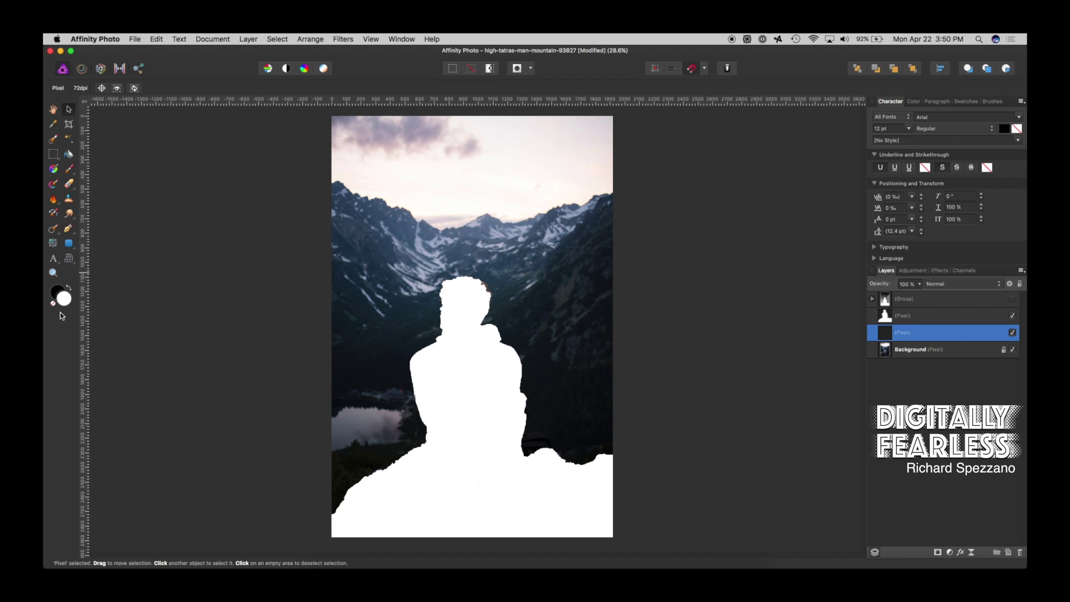
{"action": "key", "text": "super+a"}
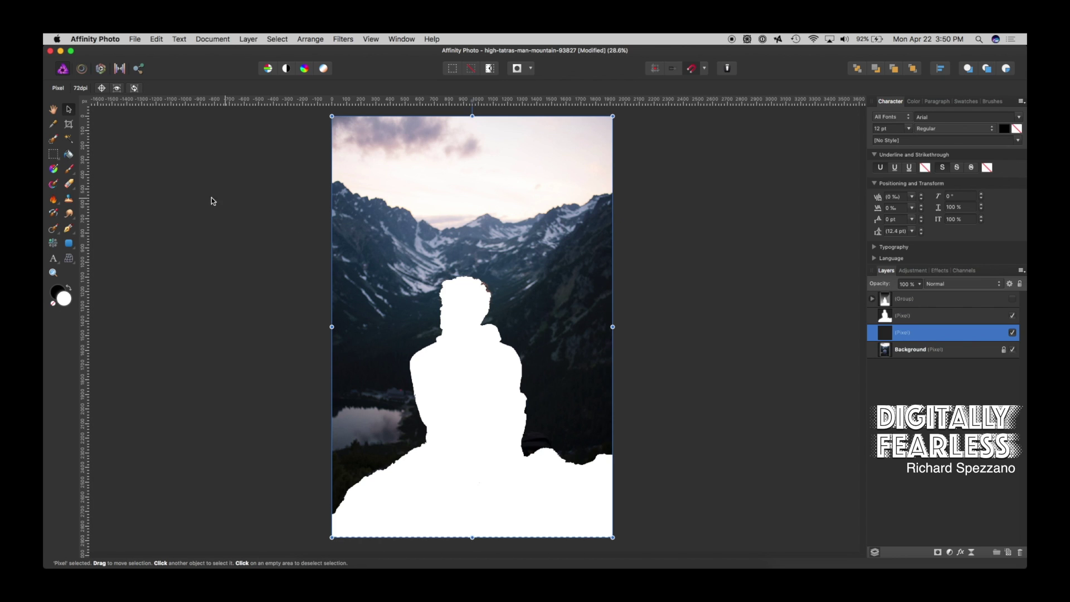
{"action": "left_click", "coordinate": [54, 168]}
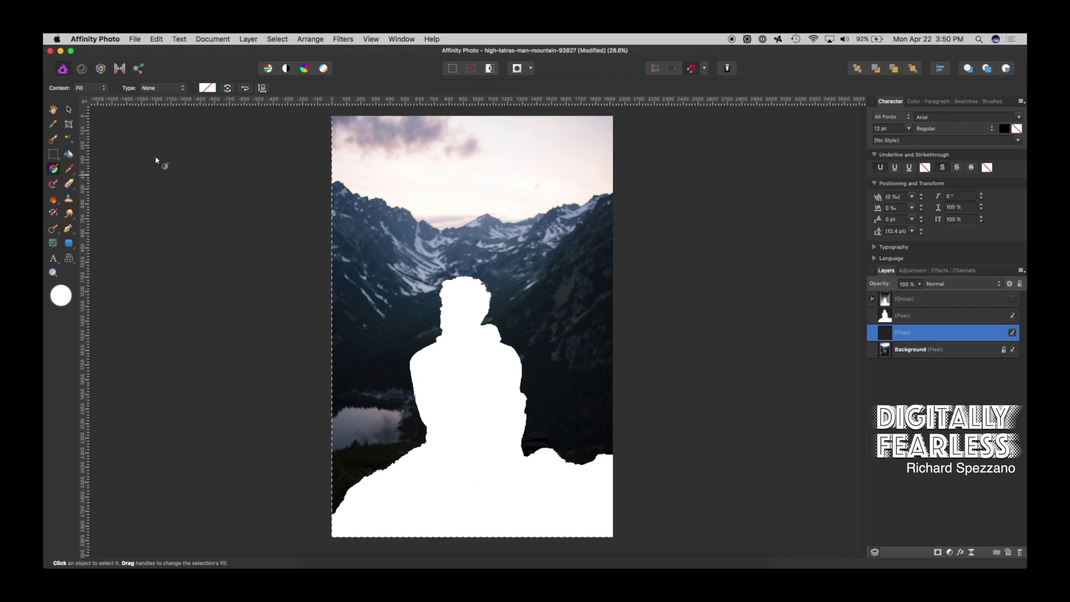
{"action": "left_click", "coordinate": [476, 127]}
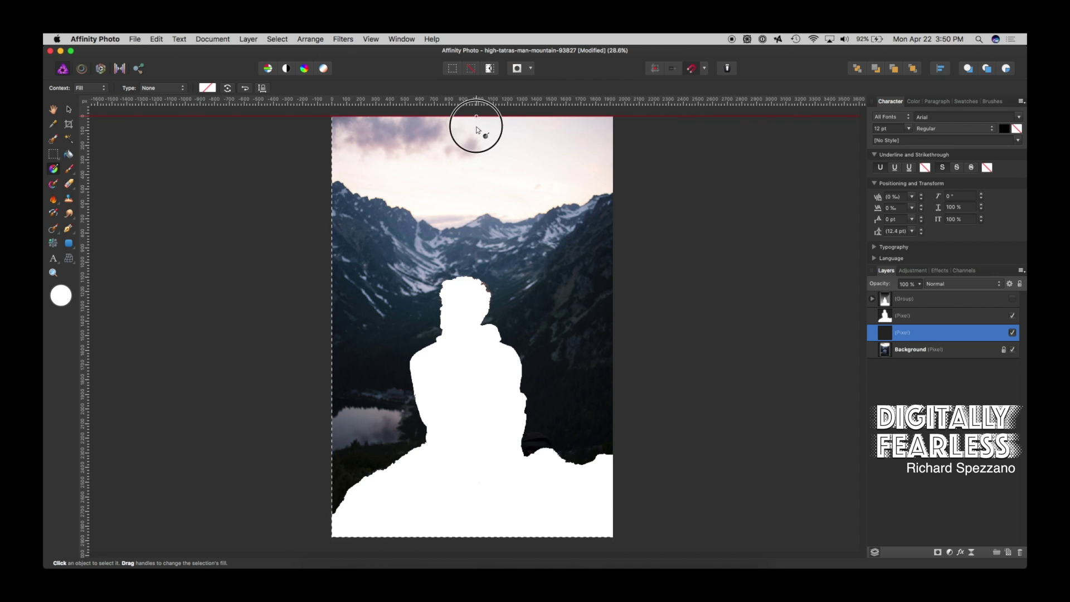
{"action": "left_click_drag", "start_coordinate": [477, 130], "coordinate": [474, 539]}
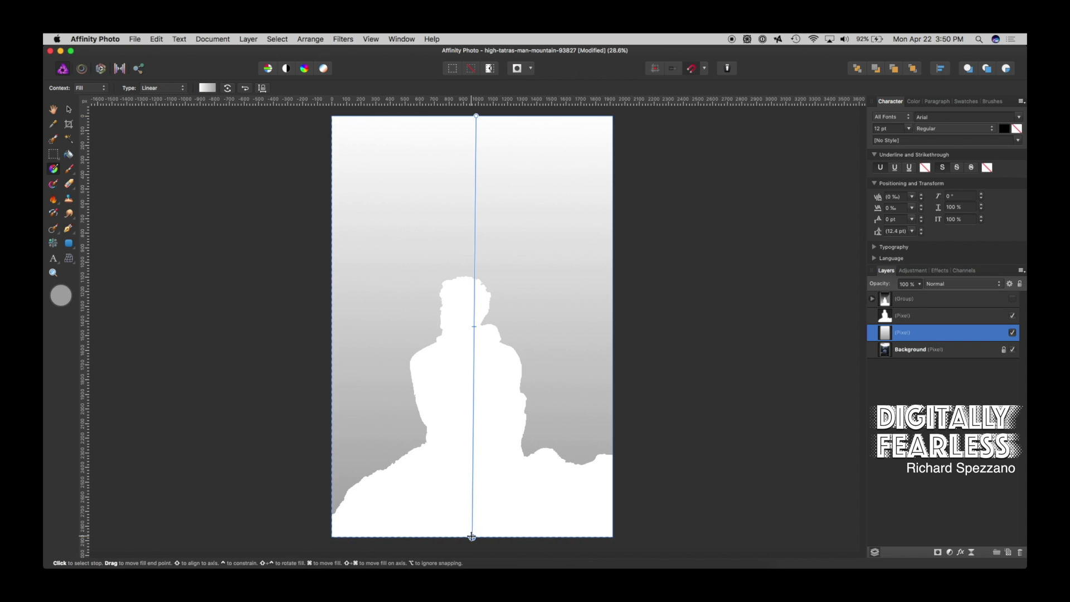
Set the gradient colours to white and black, running black at the top to white at the bottom
{"action": "double_click", "coordinate": [58, 300]}
{"action": "left_click_drag", "start_coordinate": [280, 348], "coordinate": [297, 396]}
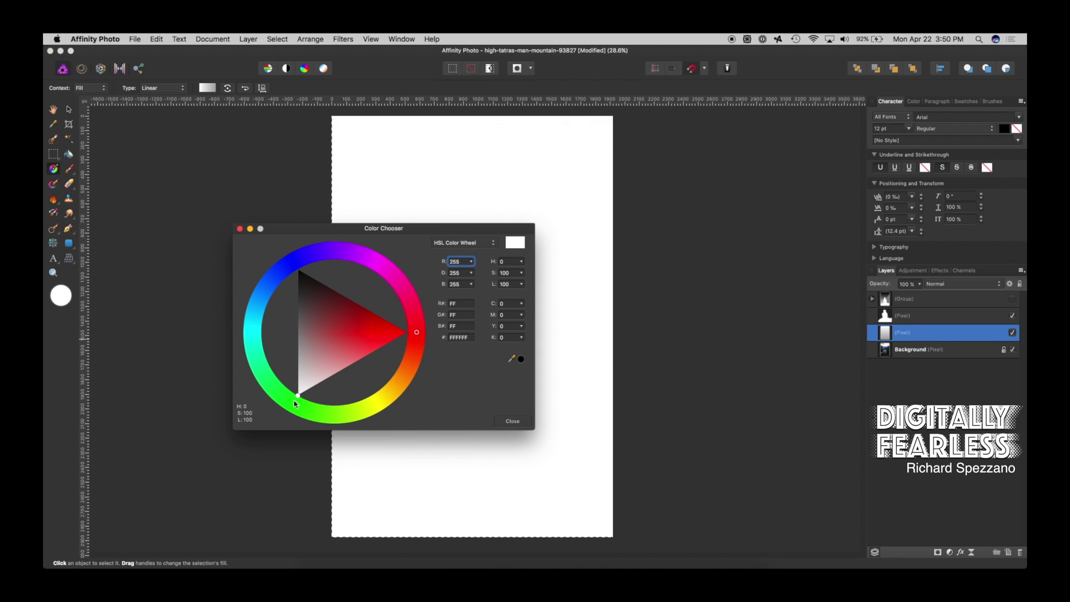
{"action": "left_click", "coordinate": [509, 422]}
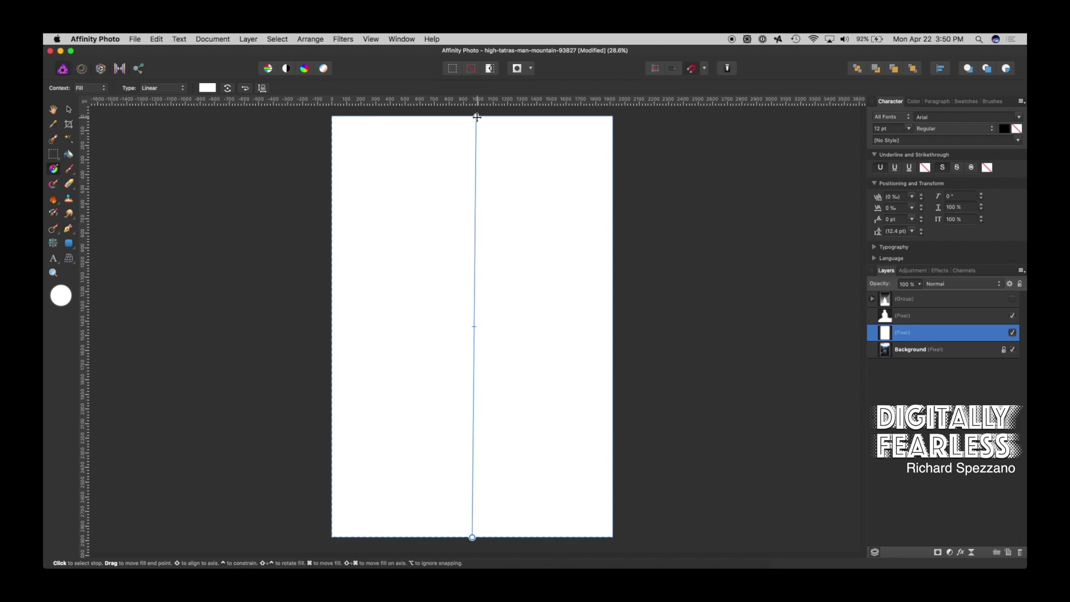
{"action": "double_click", "coordinate": [59, 299]}
{"action": "left_click_drag", "start_coordinate": [310, 312], "coordinate": [298, 269]}
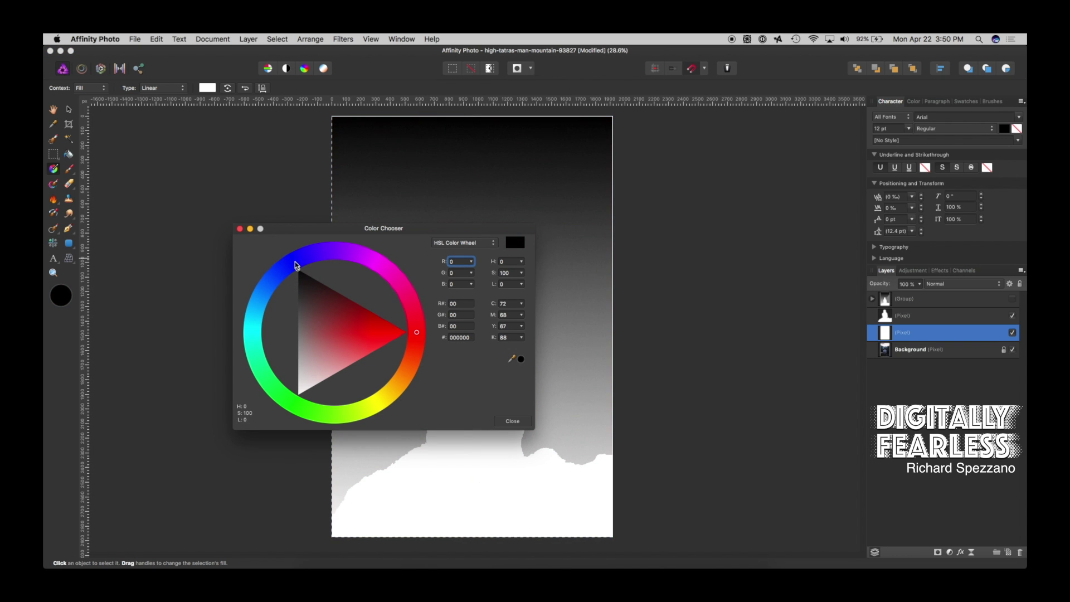
{"action": "left_click", "coordinate": [525, 422]}
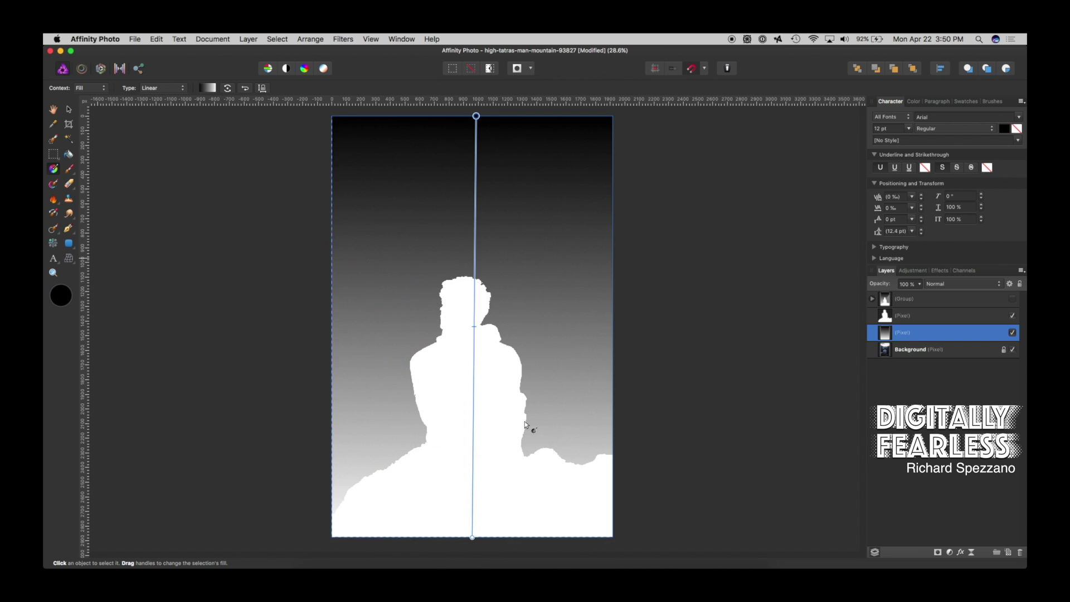
{"action": "key", "text": "v"}
{"action": "left_click", "coordinate": [299, 304]}
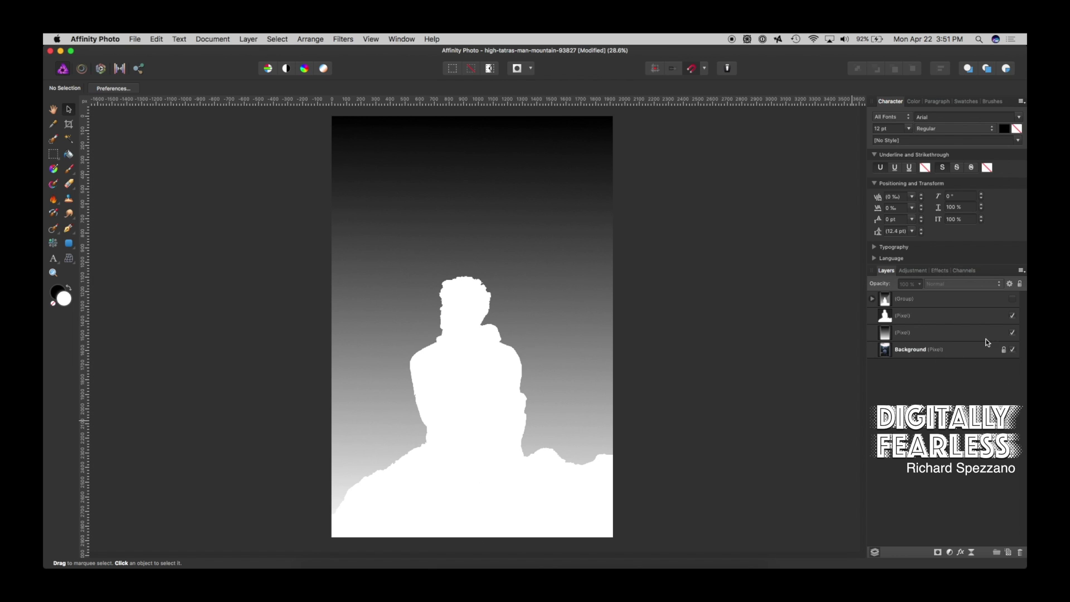
Hide the gradient and white silhouette layers and select the Background layer
{"action": "left_click", "coordinate": [1014, 332]}
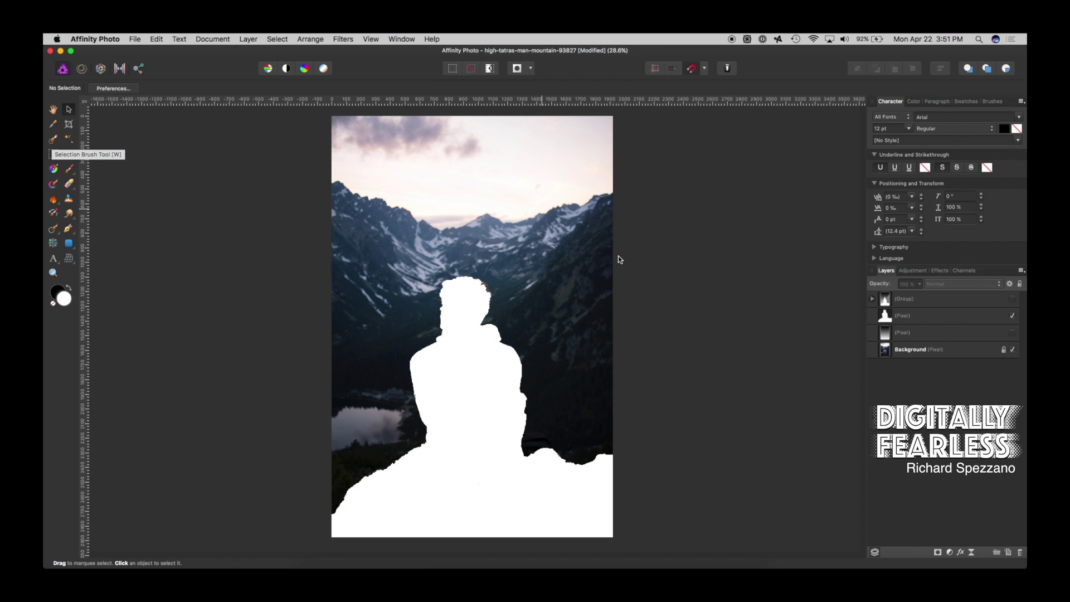
{"action": "left_click", "coordinate": [891, 354]}
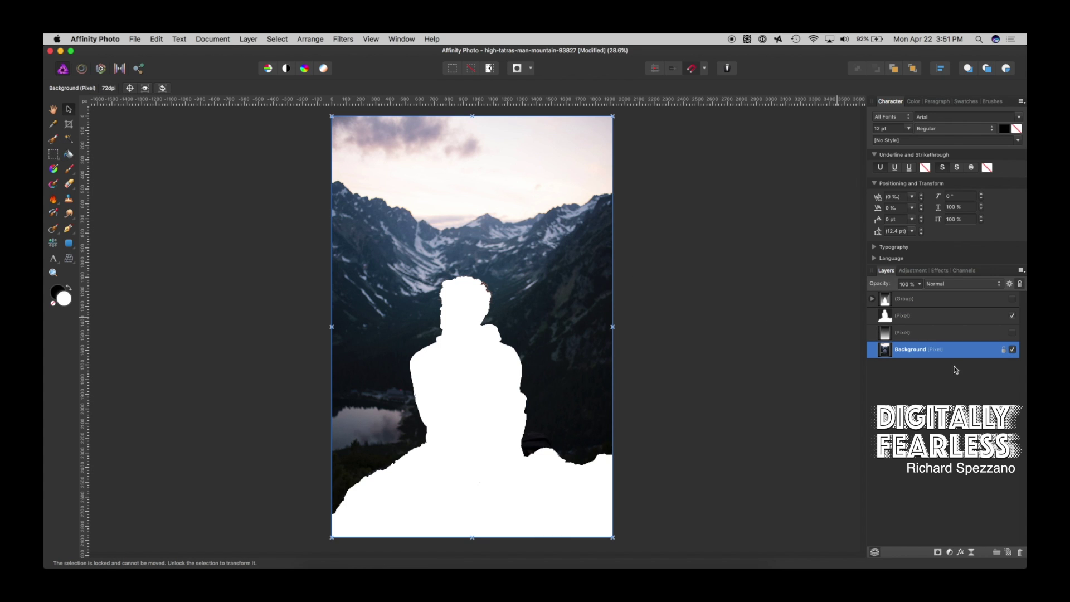
{"action": "left_click", "coordinate": [1013, 316]}
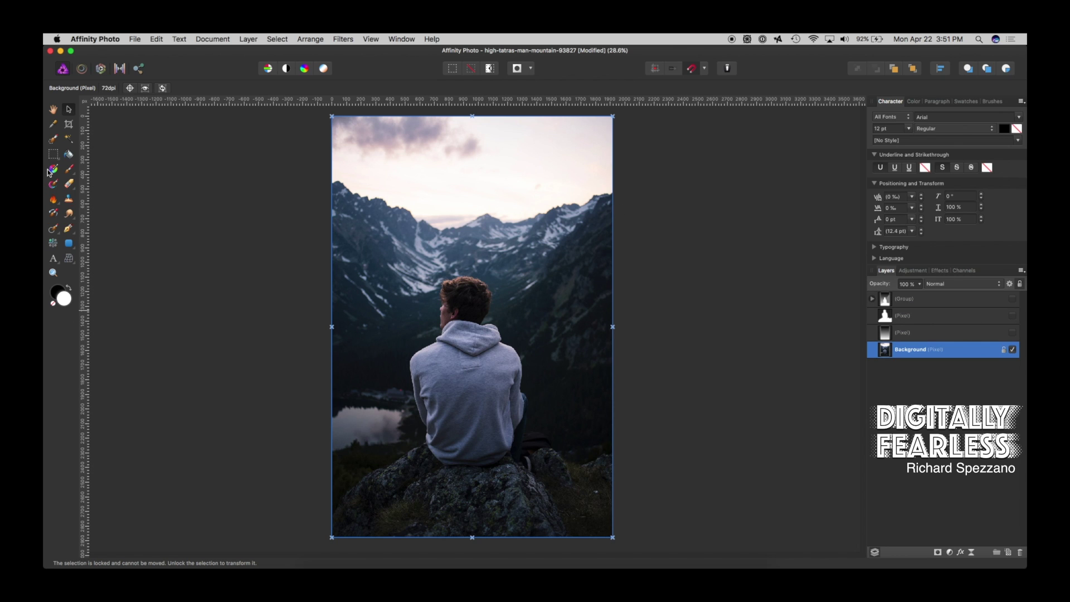
Paint a selection over the dark right slope and its ridge with an enlarged Selection Brush
{"action": "left_click", "coordinate": [53, 139]}
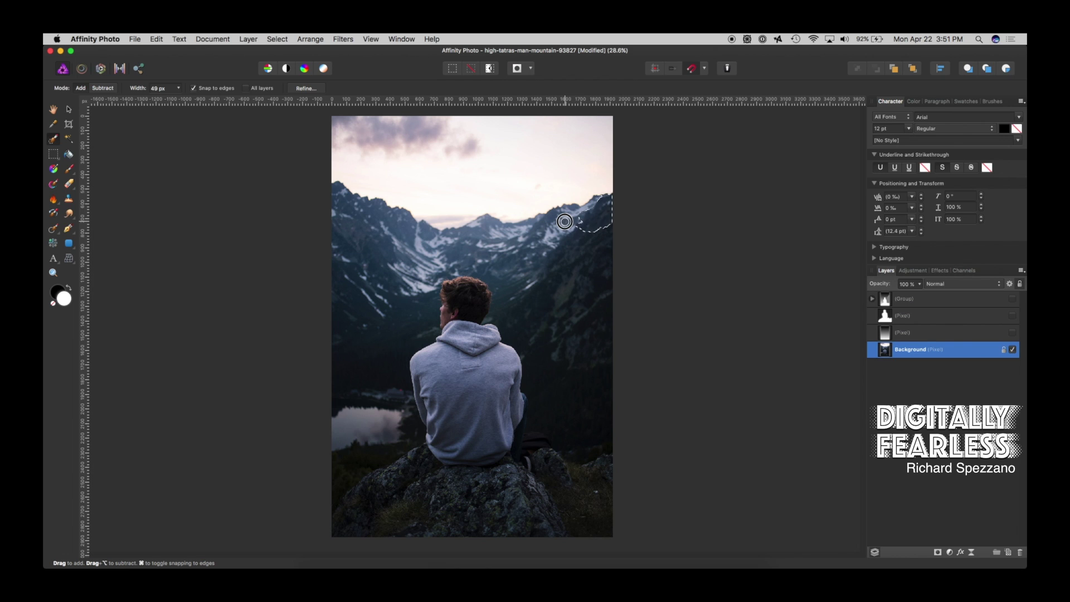
{"action": "mouse_move", "coordinate": [574, 238]}
{"action": "left_mouse_down"}
{"action": "mouse_move", "coordinate": [580, 363]}
{"action": "mouse_move", "coordinate": [595, 358]}
{"action": "left_mouse_up"}
{"action": "key", "text": "]"}
{"action": "key", "text": "]"}
{"action": "key", "text": "]"}
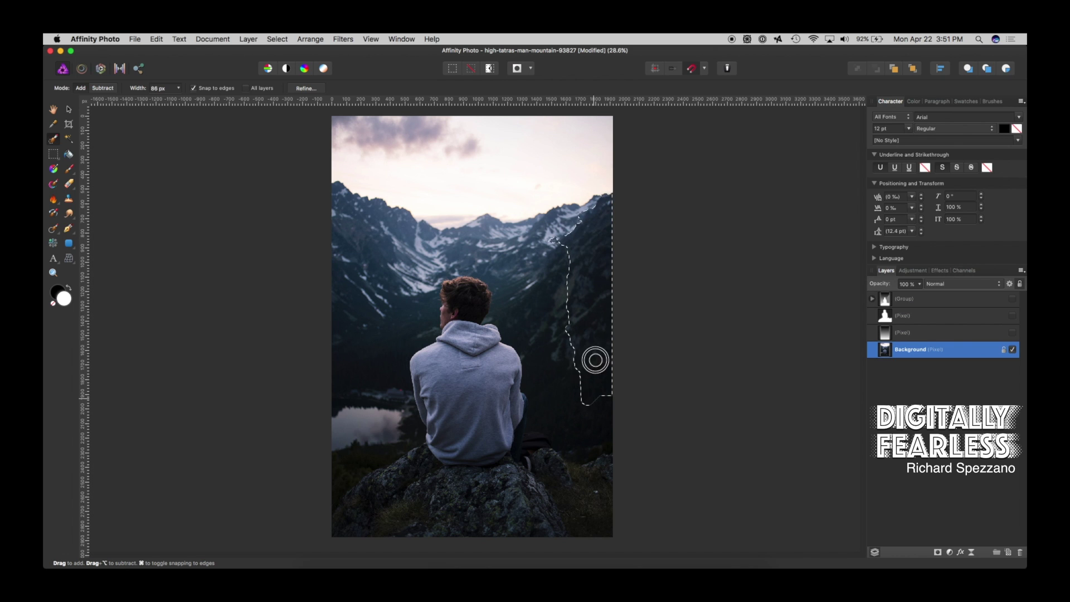
{"action": "mouse_move", "coordinate": [603, 446]}
{"action": "left_mouse_down"}
{"action": "mouse_move", "coordinate": [575, 463]}
{"action": "mouse_move", "coordinate": [523, 450]}
{"action": "mouse_move", "coordinate": [526, 352]}
{"action": "mouse_move", "coordinate": [545, 312]}
{"action": "mouse_move", "coordinate": [543, 342]}
{"action": "mouse_move", "coordinate": [558, 247]}
{"action": "left_mouse_up"}
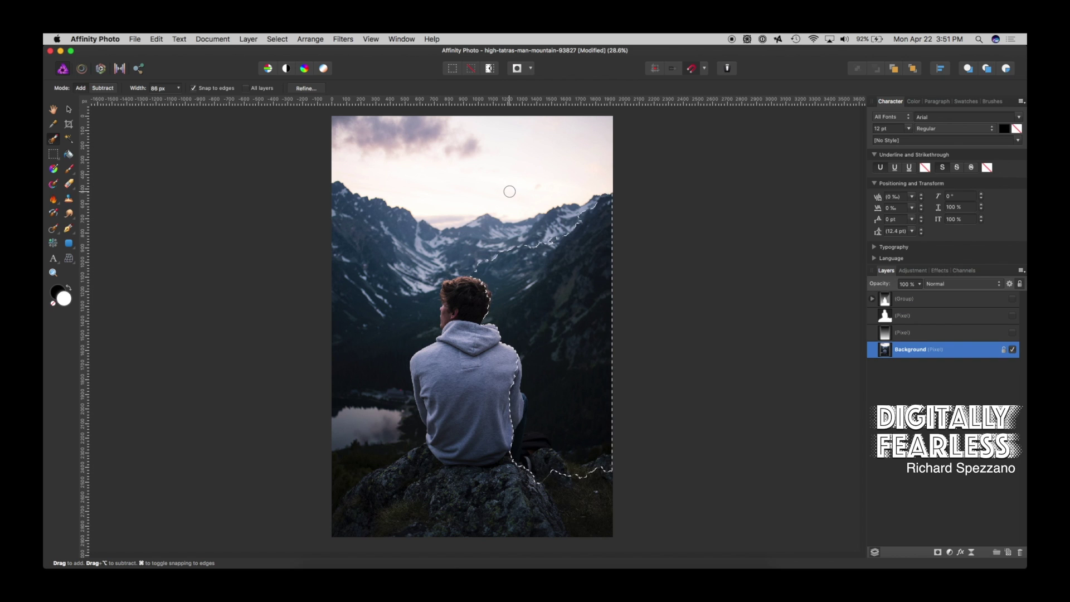
{"action": "left_click_drag", "start_coordinate": [500, 238], "coordinate": [496, 260]}
{"action": "left_click_drag", "start_coordinate": [552, 242], "coordinate": [583, 206]}
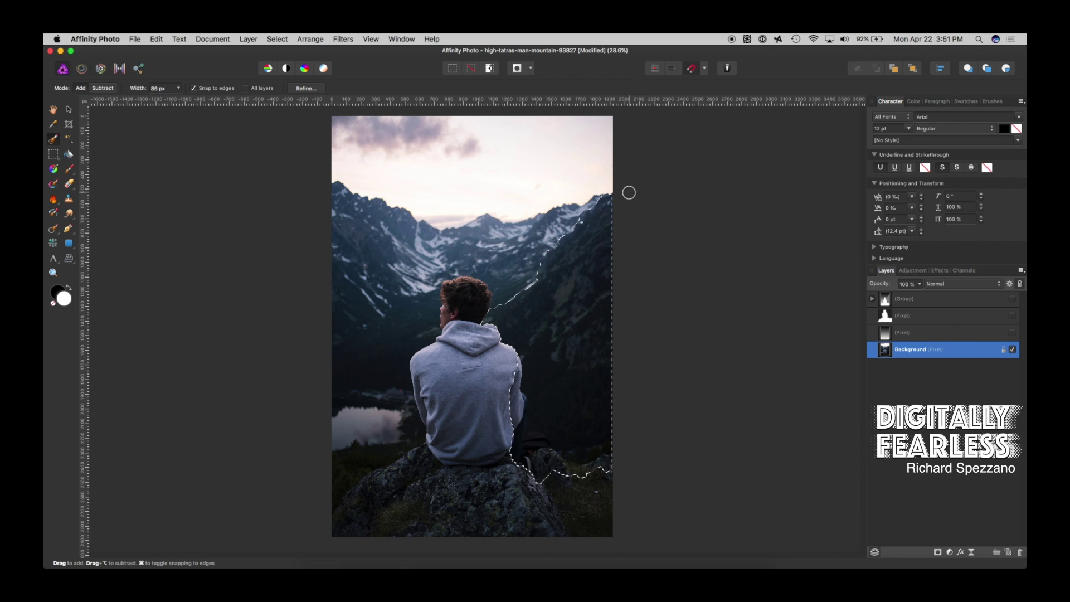
Add a new pixel layer above Background and set the fill colour to mid grey 827F7F
{"action": "double_click", "coordinate": [912, 349]}
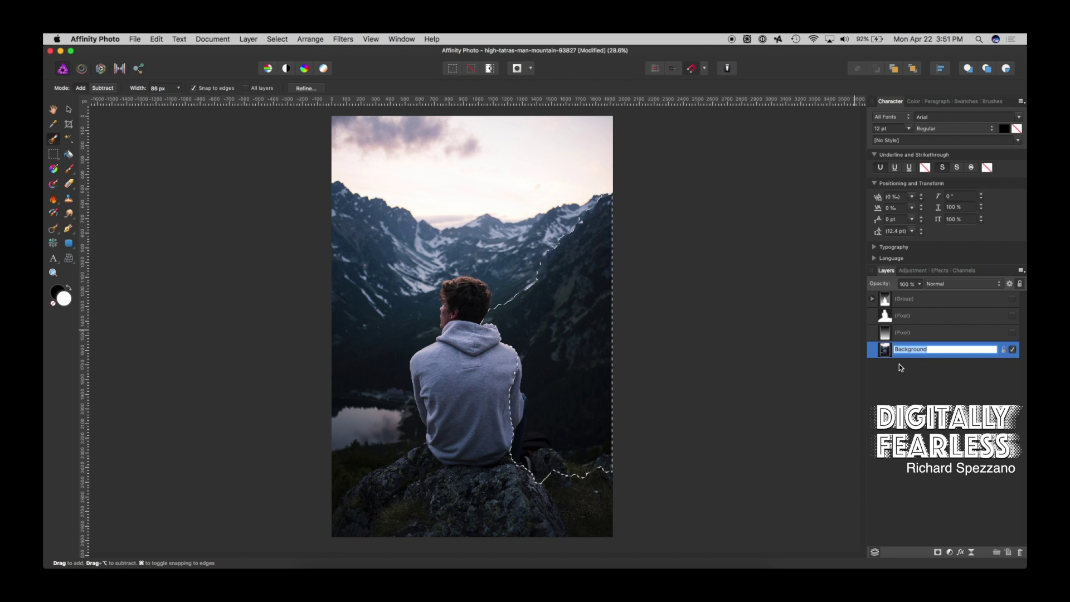
{"action": "left_click", "coordinate": [886, 349]}
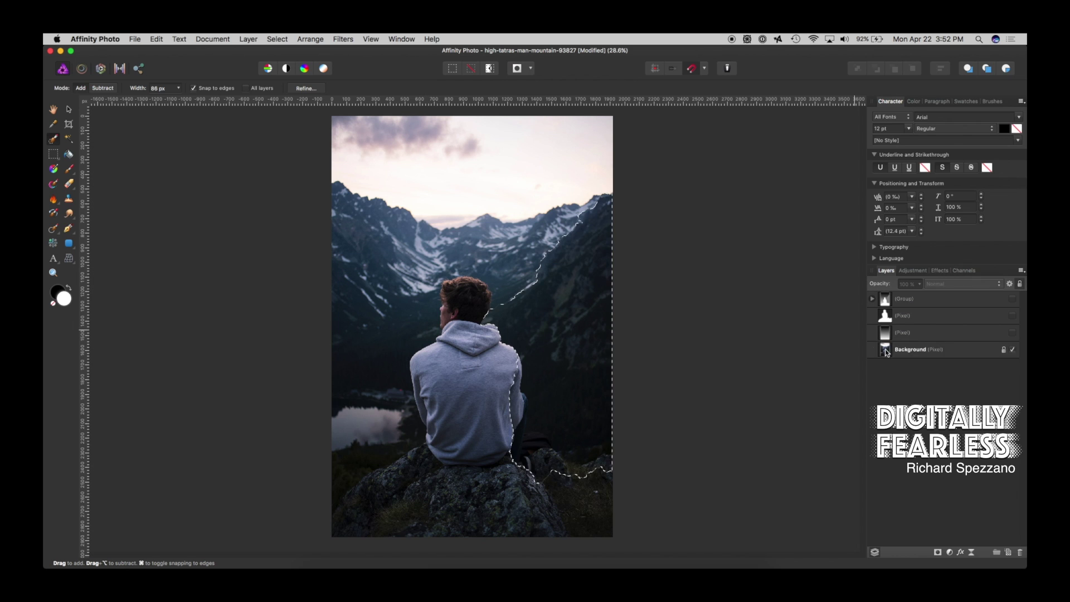
{"action": "left_click", "coordinate": [1008, 552]}
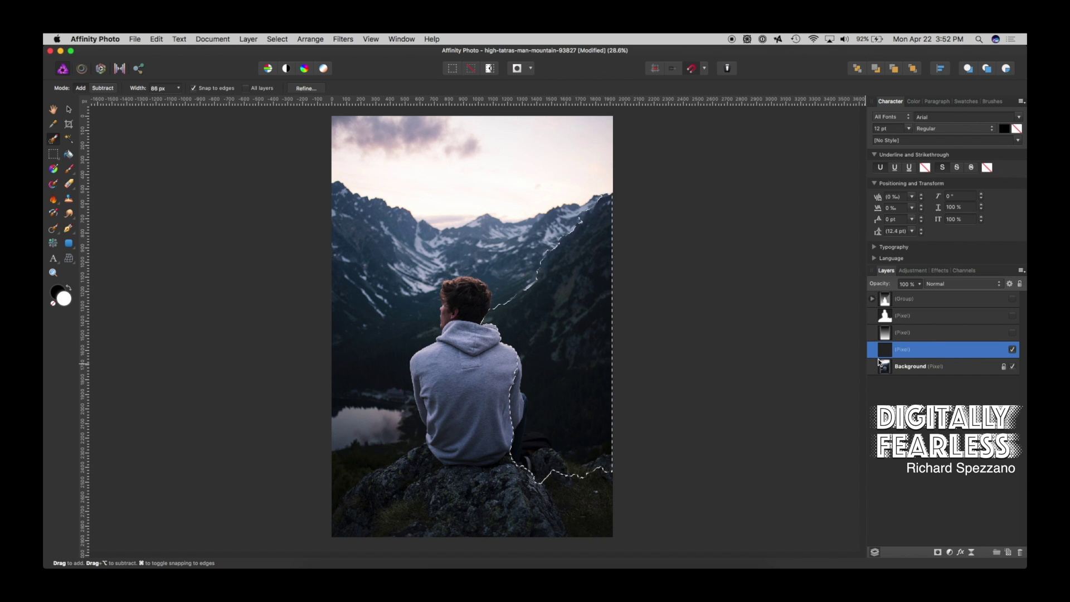
{"action": "double_click", "coordinate": [65, 298]}
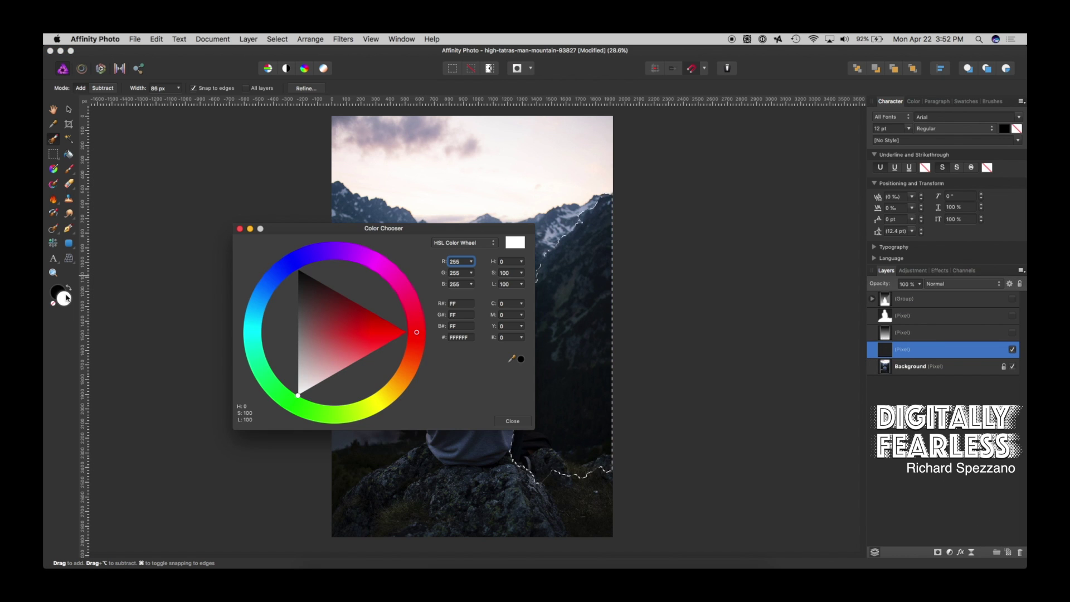
{"action": "left_click", "coordinate": [299, 335]}
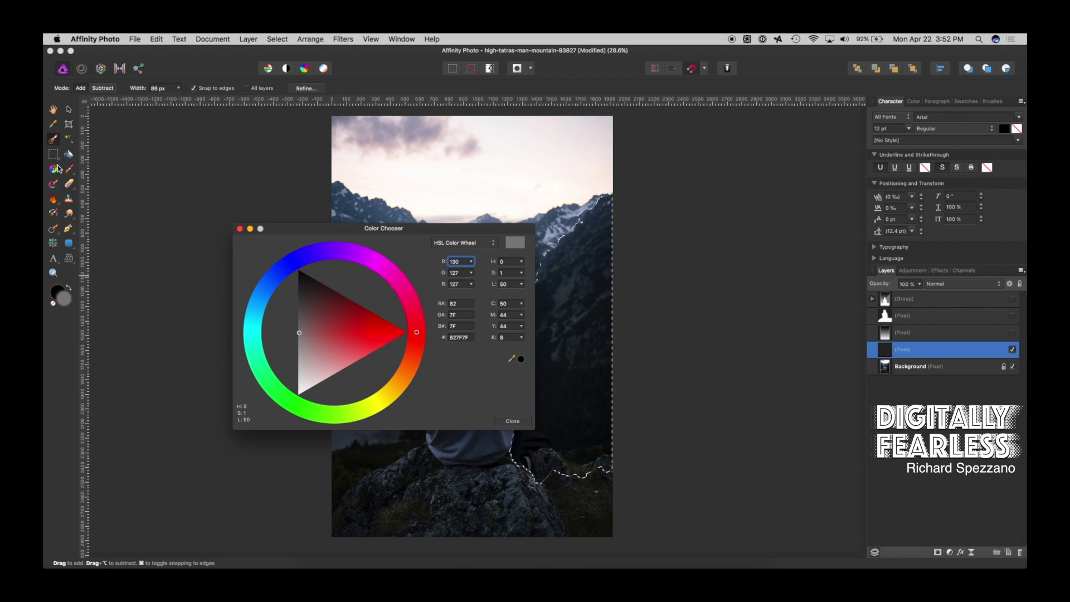
{"action": "left_click", "coordinate": [241, 228]}
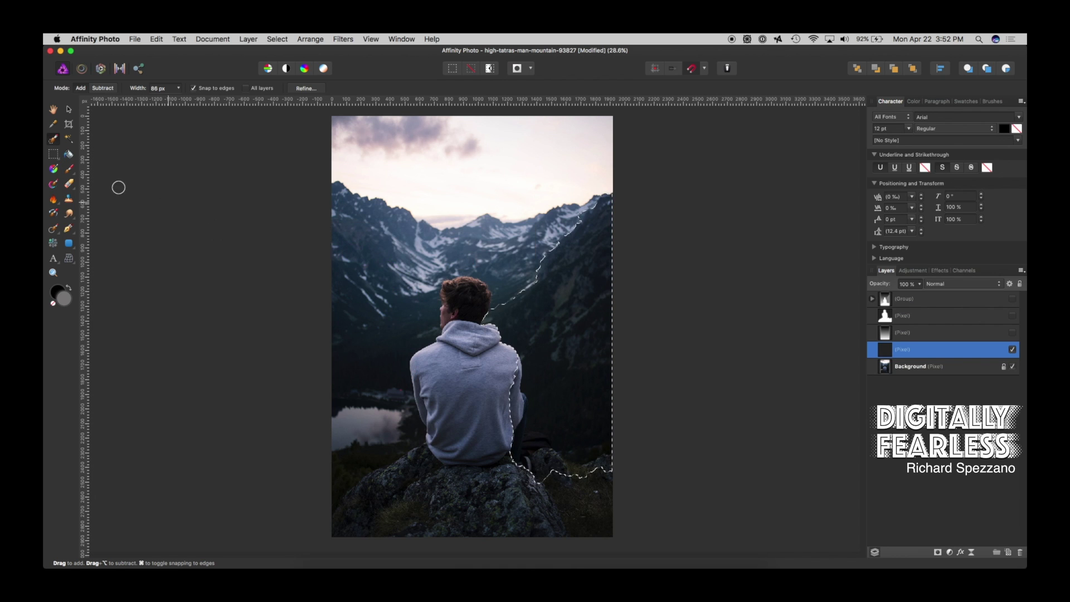
Flood-fill the selected slope with the grey, then clear the layer selection
{"action": "left_click", "coordinate": [69, 155]}
{"action": "left_click", "coordinate": [560, 277]}
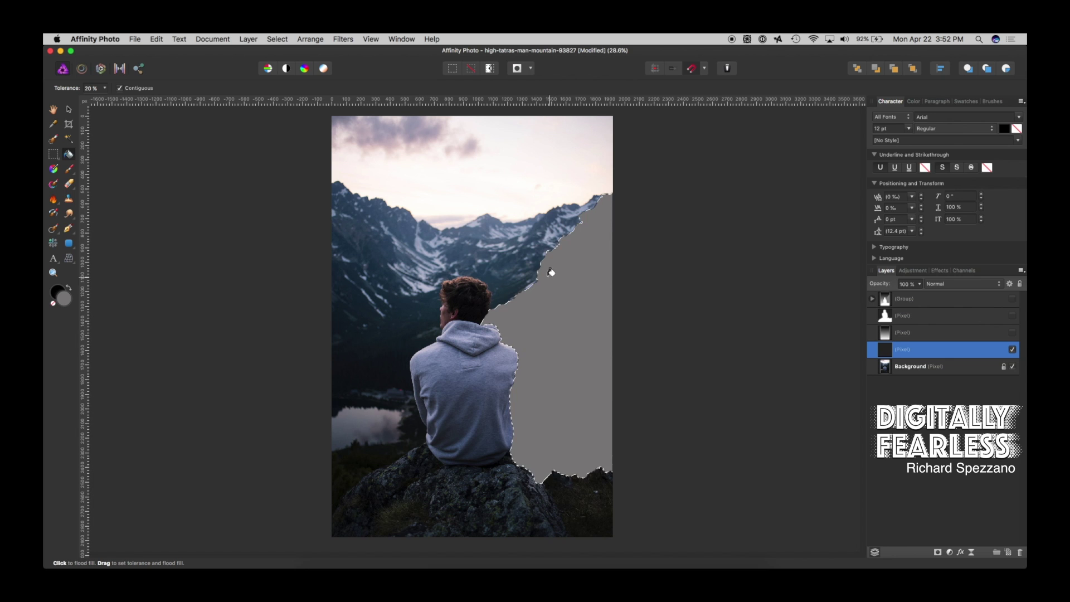
{"action": "left_click", "coordinate": [68, 109]}
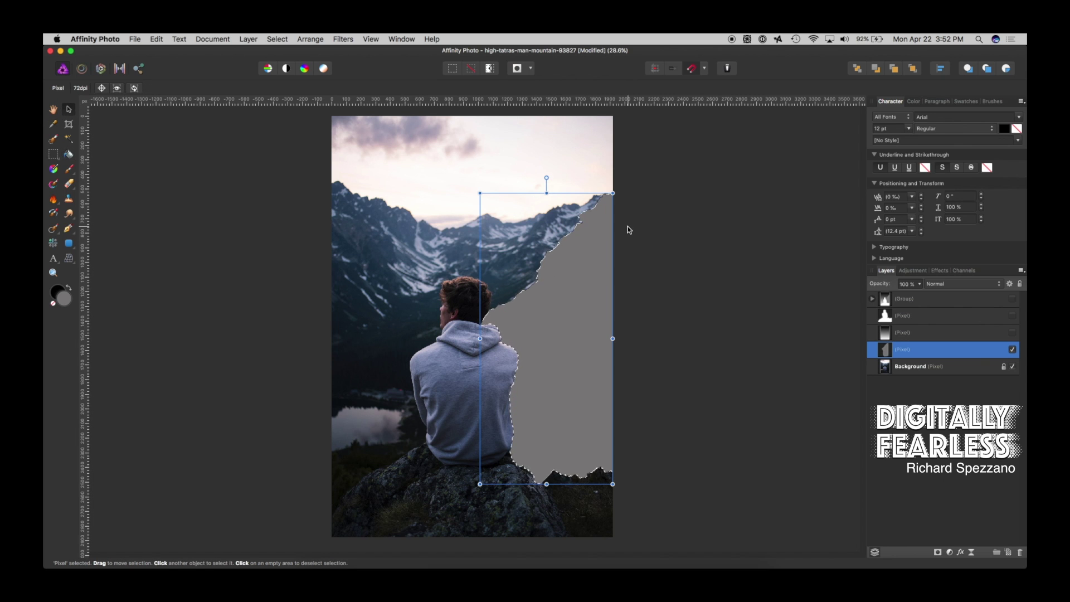
{"action": "left_click", "coordinate": [691, 244]}
Clear the slope selection, show the white silhouette layer, and select the grey slope layer
{"action": "left_click", "coordinate": [895, 317]}
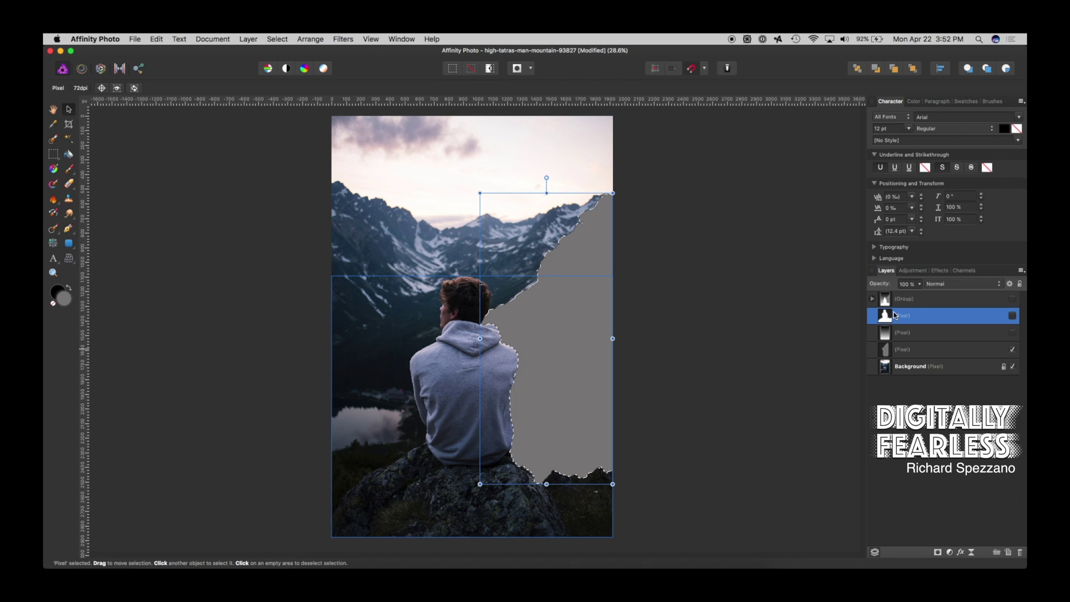
{"action": "left_click", "coordinate": [467, 70]}
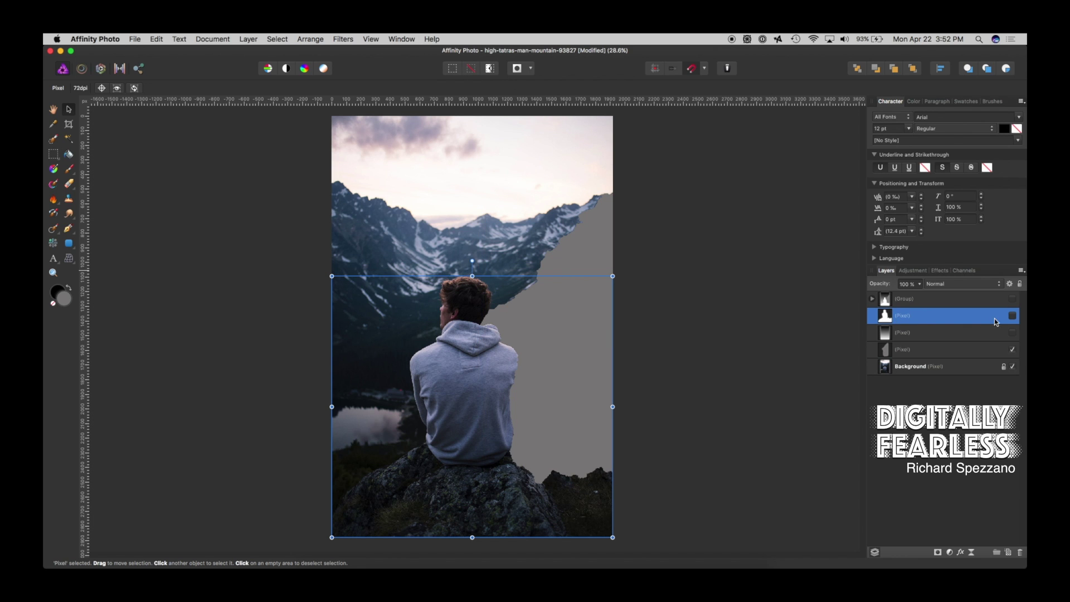
{"action": "left_click", "coordinate": [1013, 316]}
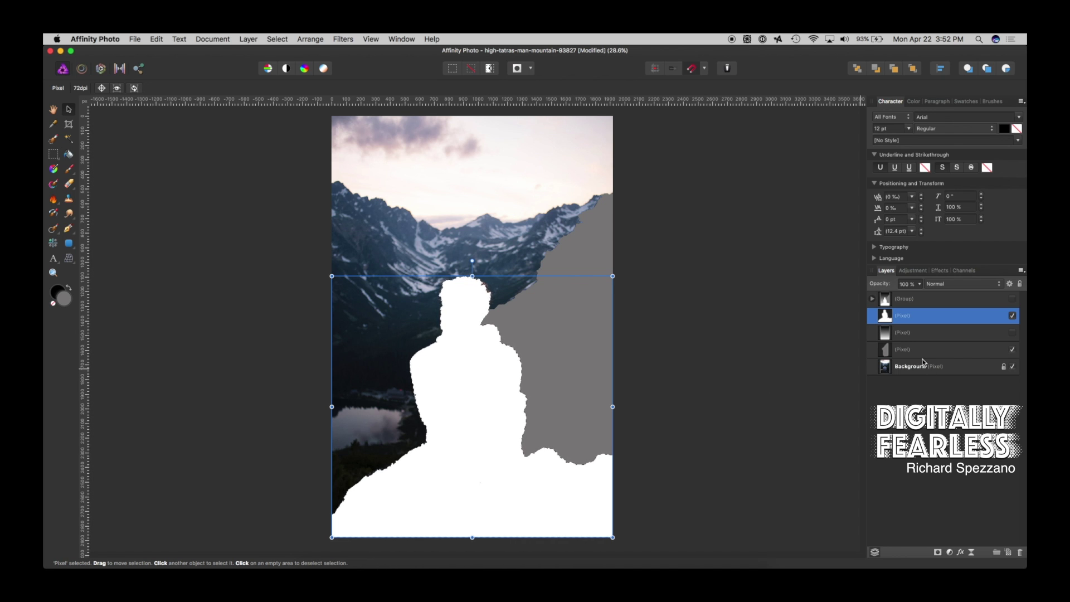
{"action": "left_click", "coordinate": [984, 351]}
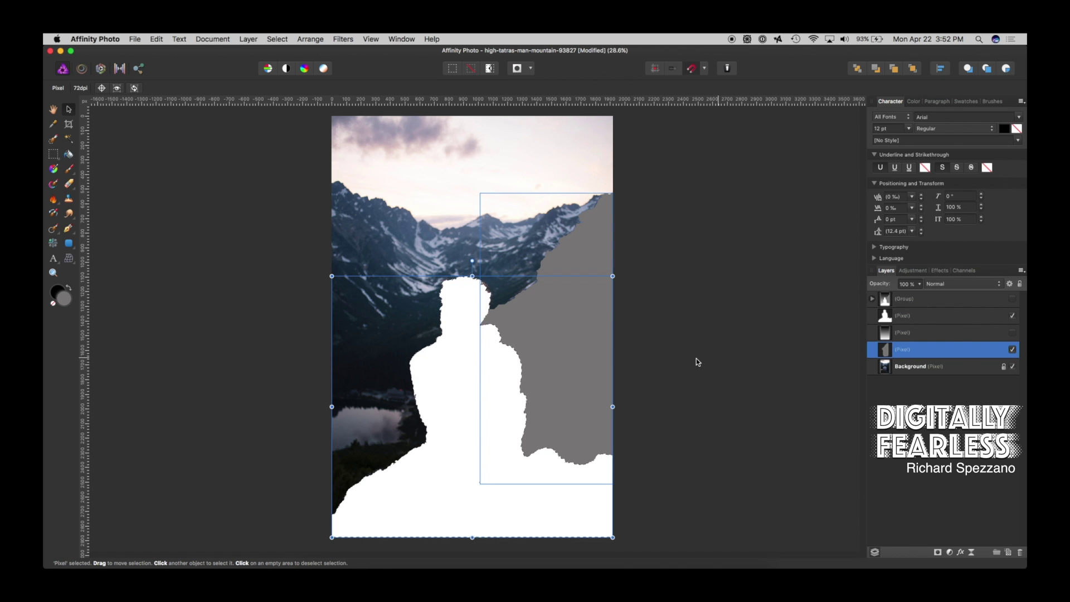
{"action": "double_click", "coordinate": [899, 352]}
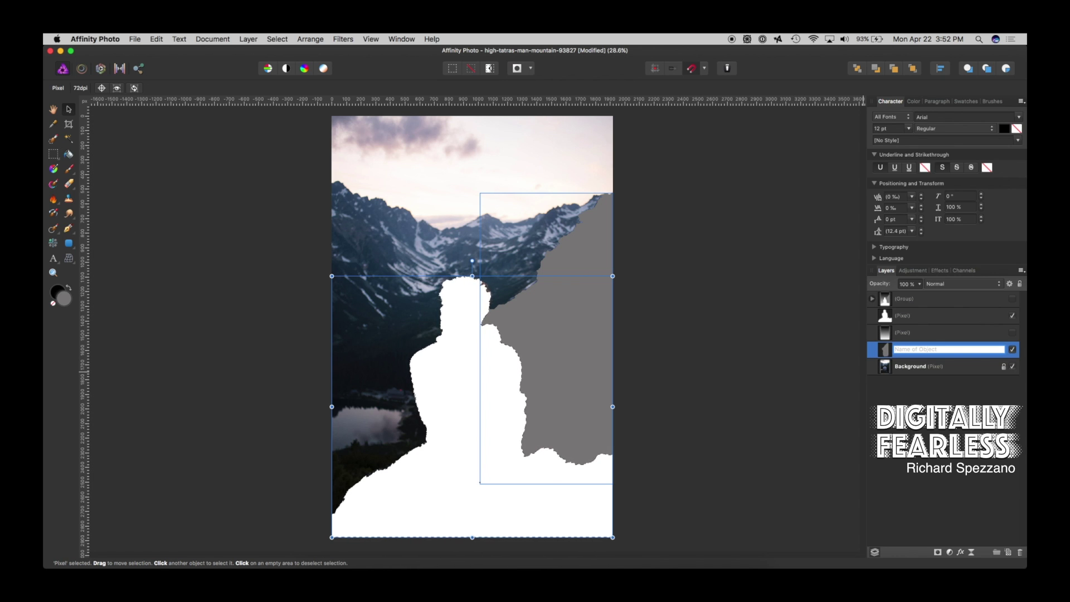
{"action": "left_click", "coordinate": [888, 350]}
{"action": "left_click", "coordinate": [888, 349]}
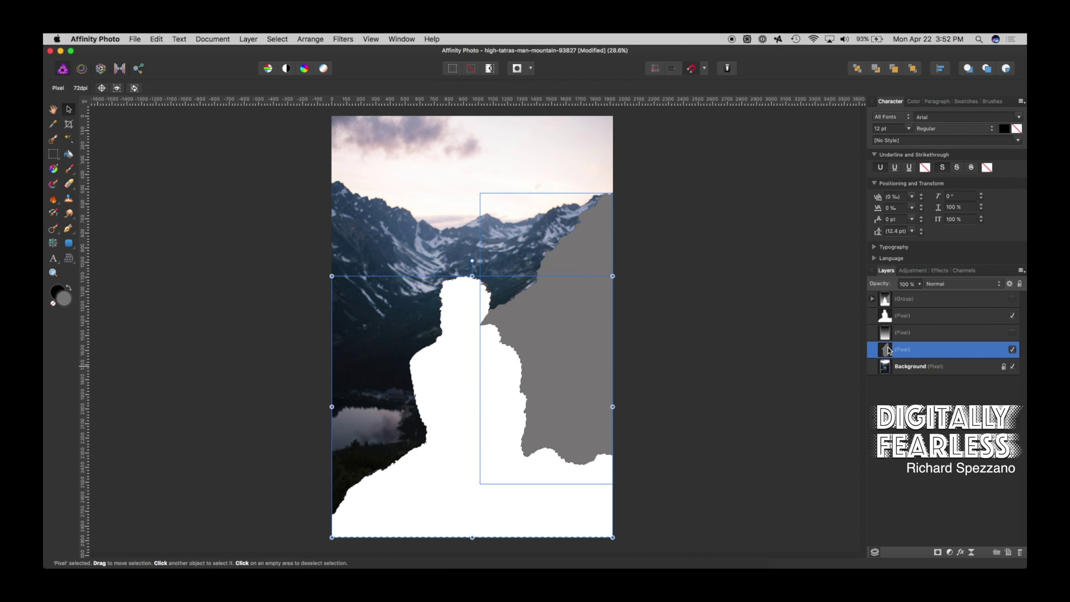
{"action": "left_click", "coordinate": [889, 350], "text": "super"}
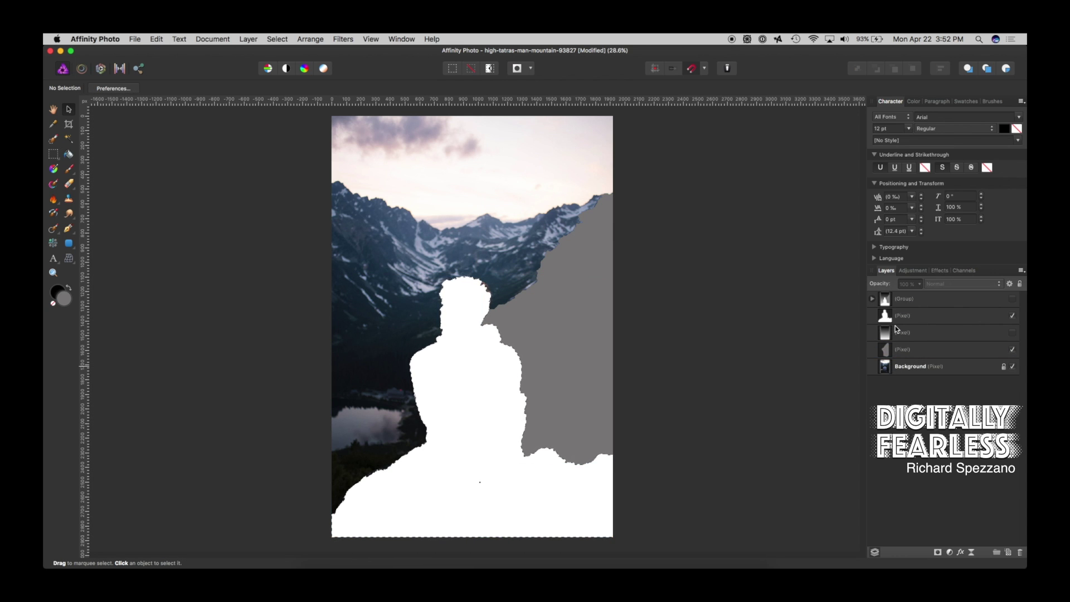
Toggle the white silhouette on and off to compare, leaving it hidden
{"action": "left_click", "coordinate": [1011, 316]}
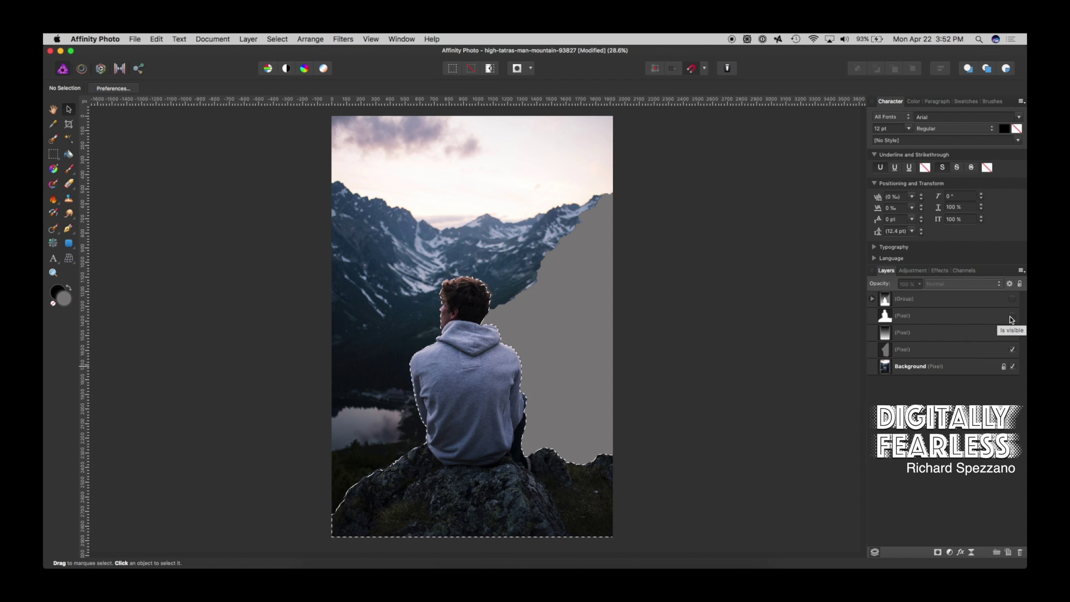
{"action": "left_click", "coordinate": [1009, 317]}
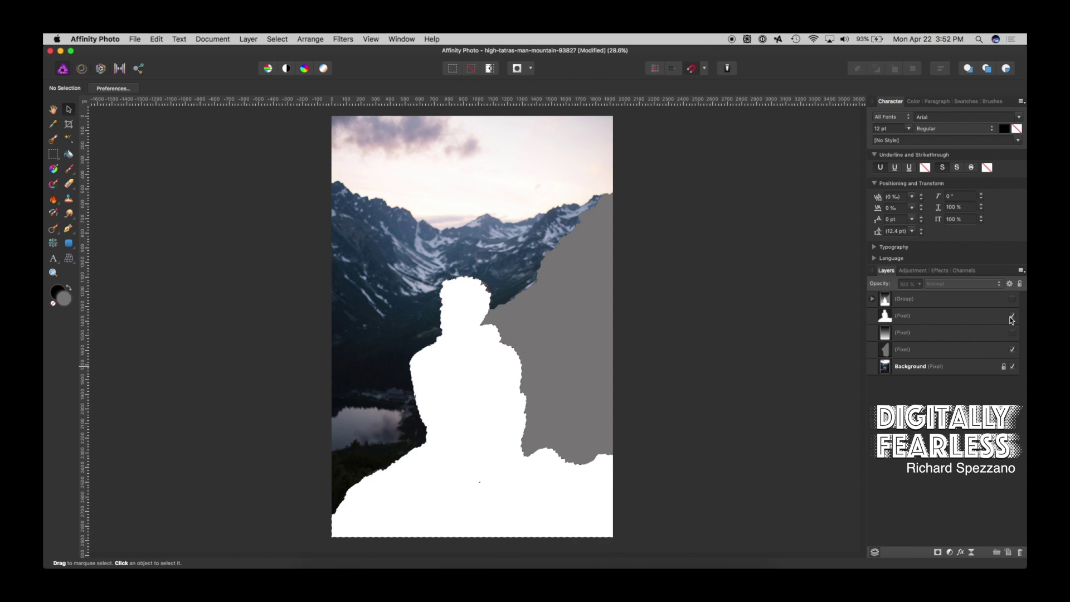
{"action": "left_click", "coordinate": [892, 313]}
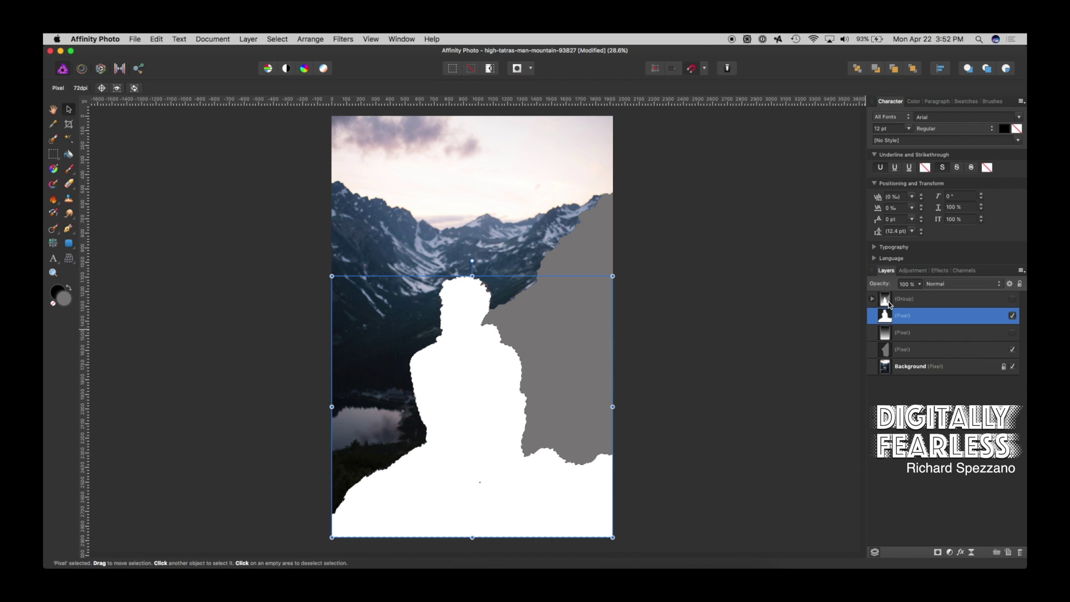
{"action": "left_click", "coordinate": [1012, 316]}
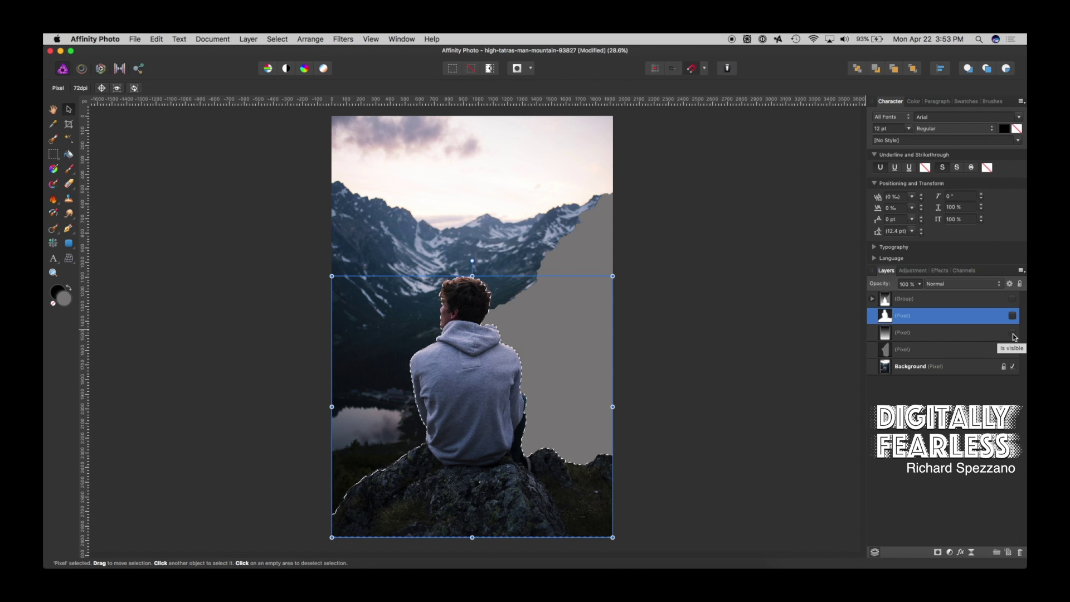
{"action": "left_click", "coordinate": [470, 66]}
{"action": "left_click", "coordinate": [643, 155]}
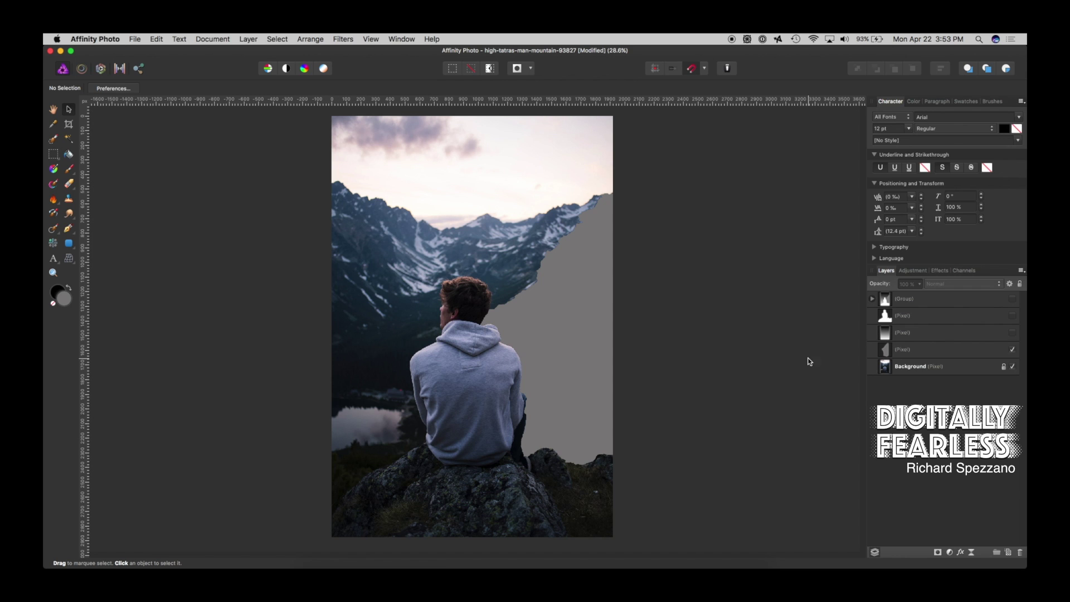
Make the black-to-white gradient layer visible and drag the grey slope layer above it
{"action": "left_click", "coordinate": [892, 333]}
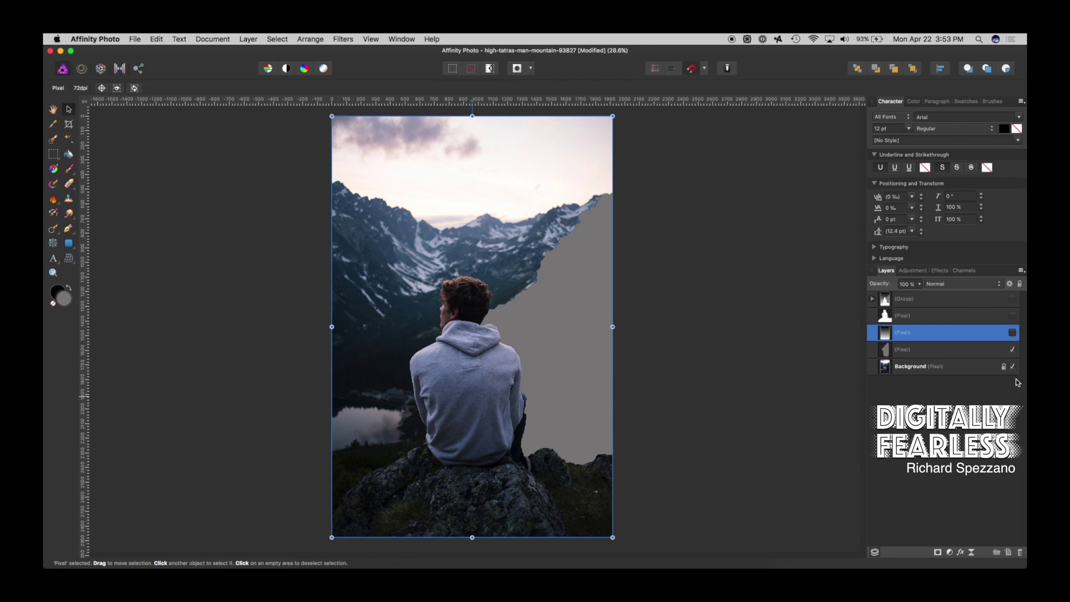
{"action": "left_click", "coordinate": [1013, 333]}
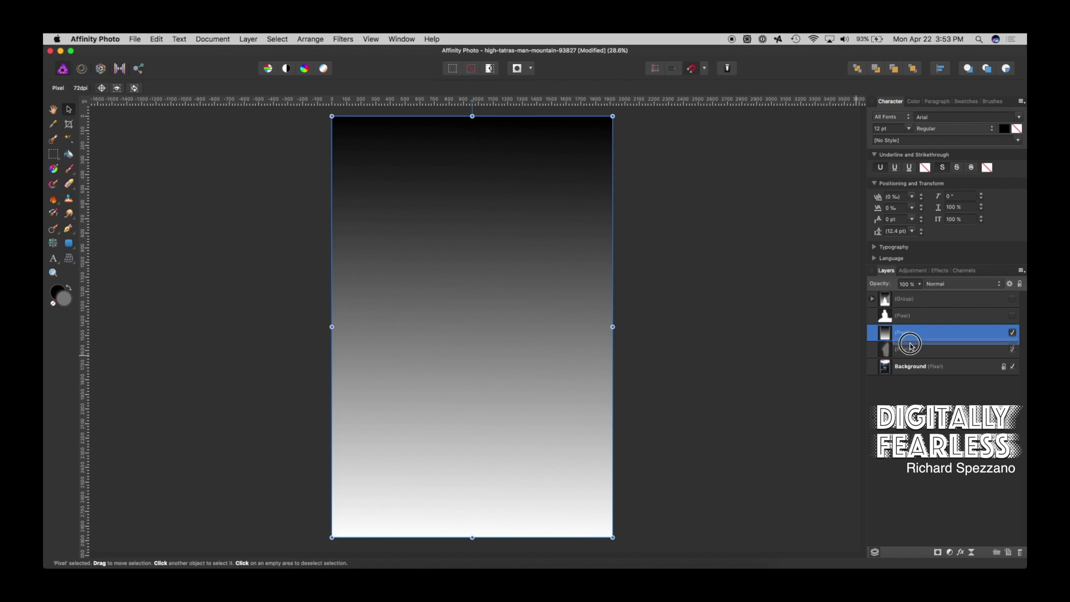
{"action": "left_click_drag", "start_coordinate": [886, 350], "coordinate": [893, 321]}
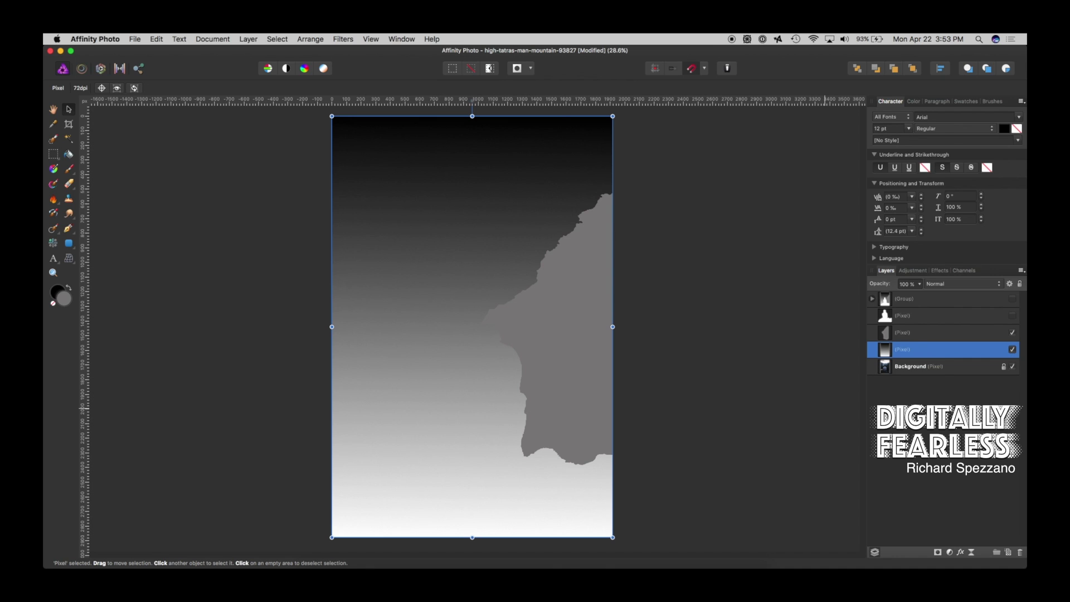
{"action": "left_click", "coordinate": [885, 334]}
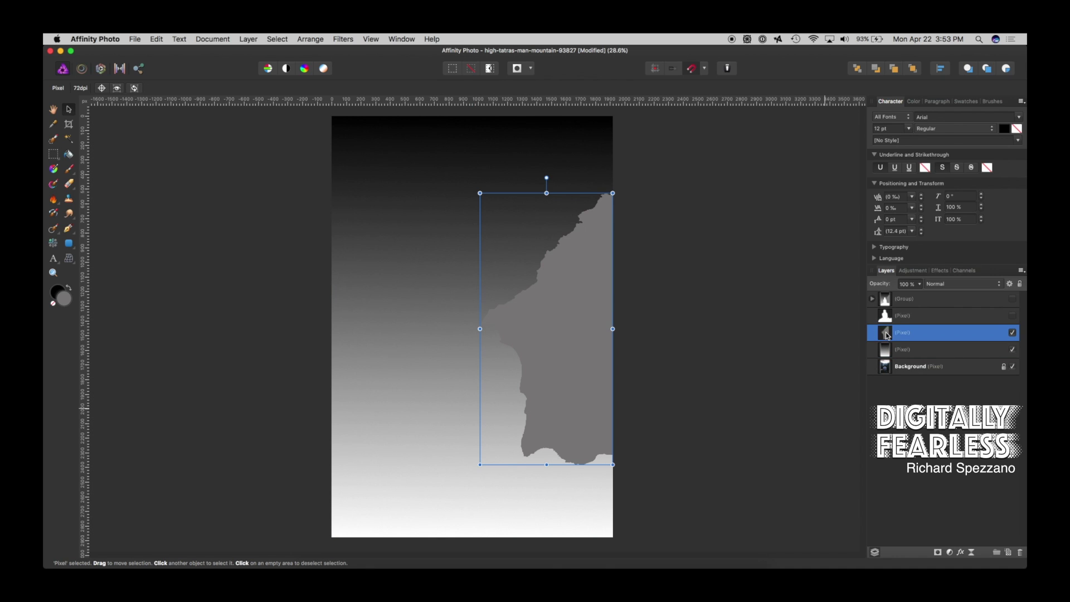
Load the slope layer as a selection and flood-fill it with ADADAD eyedropped from the gradient
{"action": "left_click", "coordinate": [888, 335], "text": "ctrl"}
{"action": "double_click", "coordinate": [64, 299]}
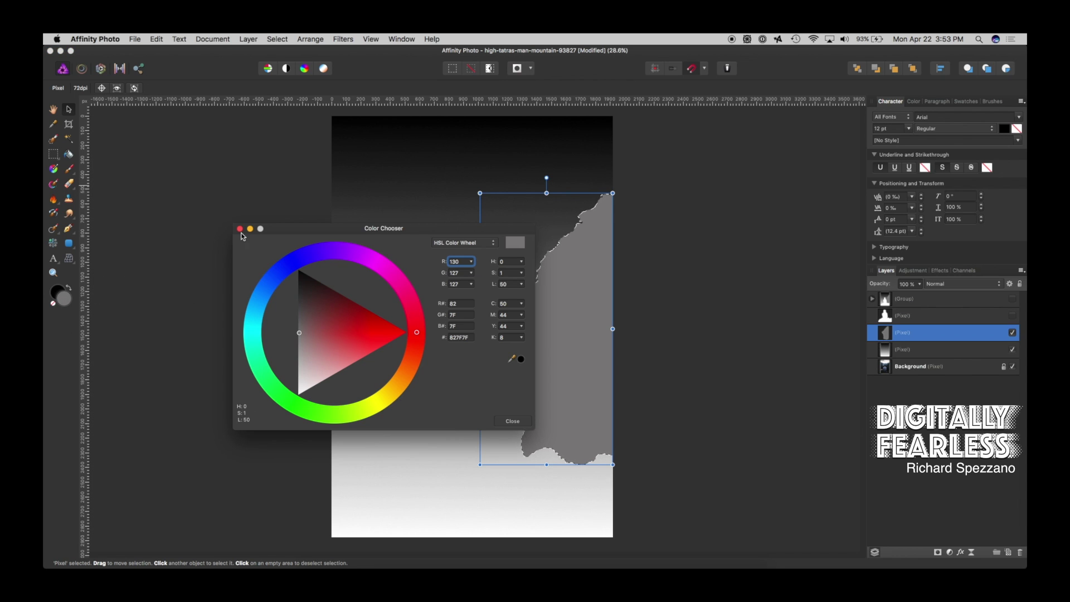
{"action": "left_click_drag", "start_coordinate": [241, 234], "coordinate": [85, 200]}
{"action": "key", "text": "g"}
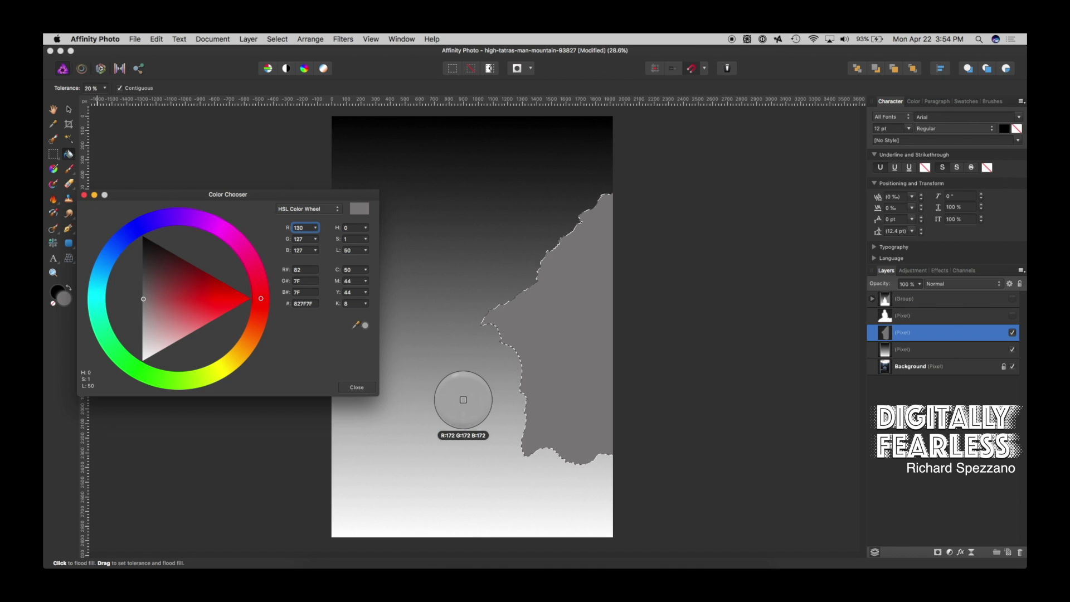
{"action": "left_click", "coordinate": [365, 326]}
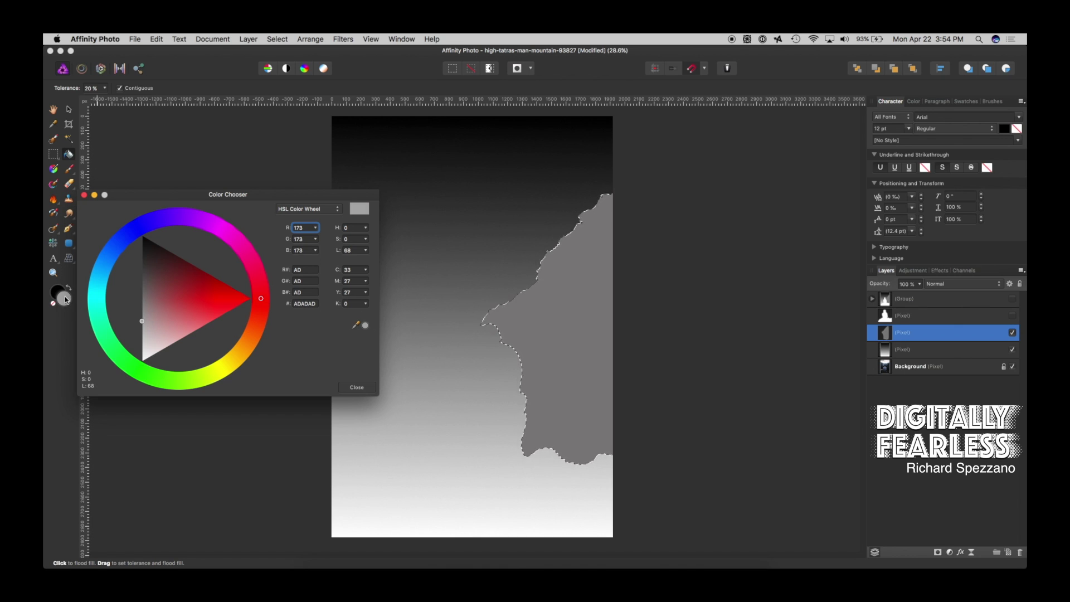
{"action": "left_click", "coordinate": [551, 362]}
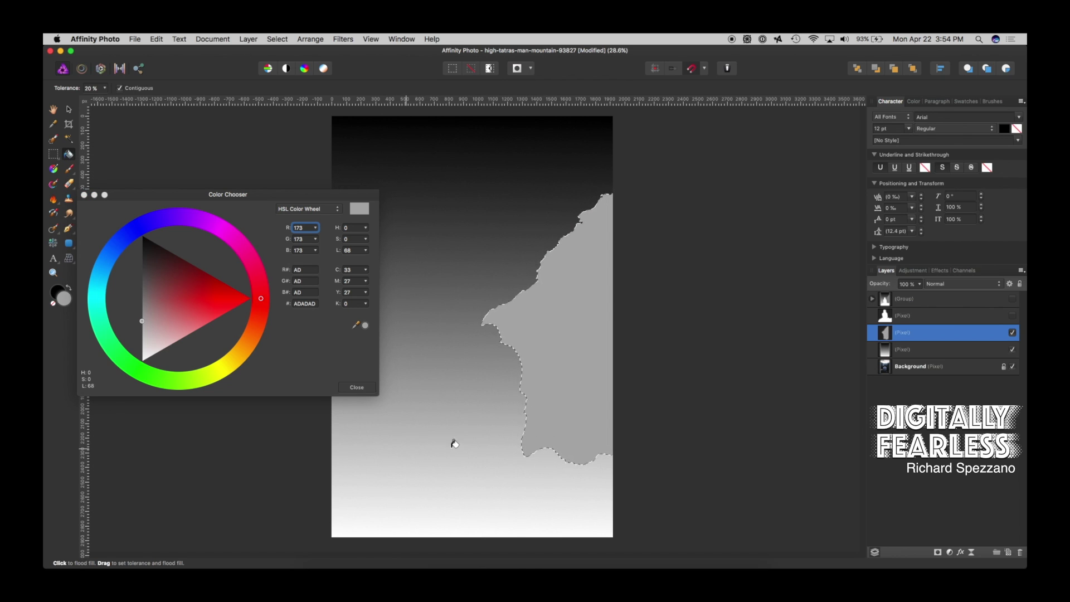
{"action": "left_click", "coordinate": [362, 390]}
{"action": "left_click", "coordinate": [69, 111]}
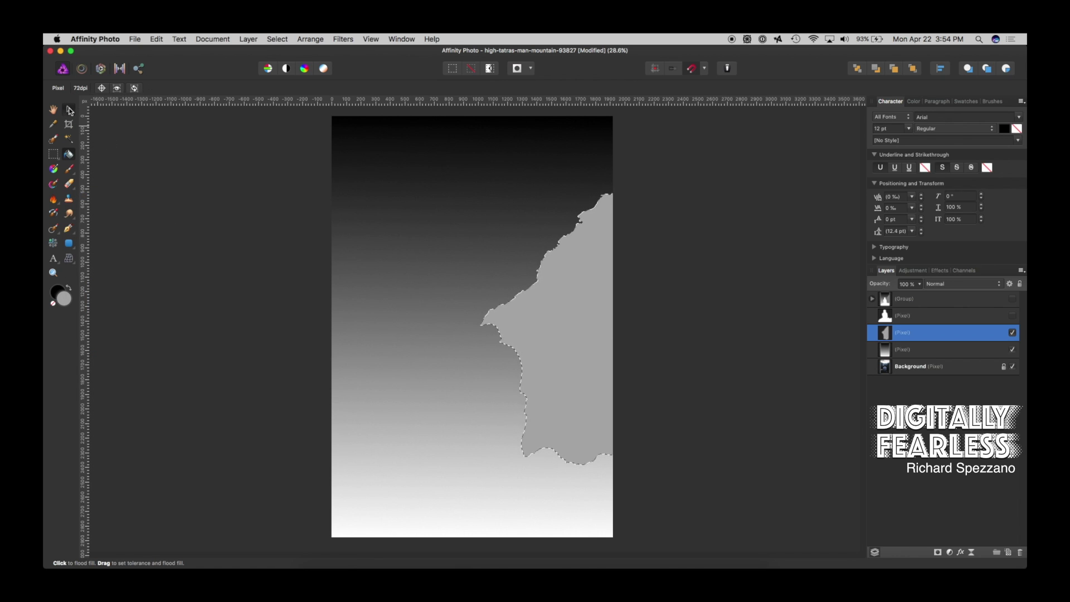
Delete the extra silhouette copy and loose pixel layers, then show the depth-map group
{"action": "left_click", "coordinate": [919, 472]}
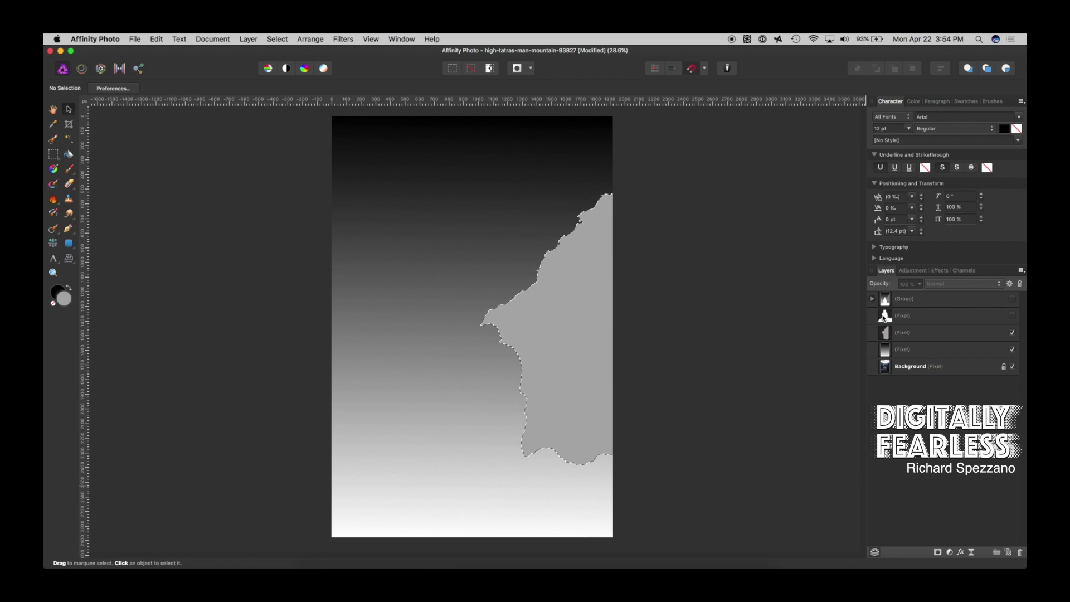
{"action": "left_click", "coordinate": [1012, 315]}
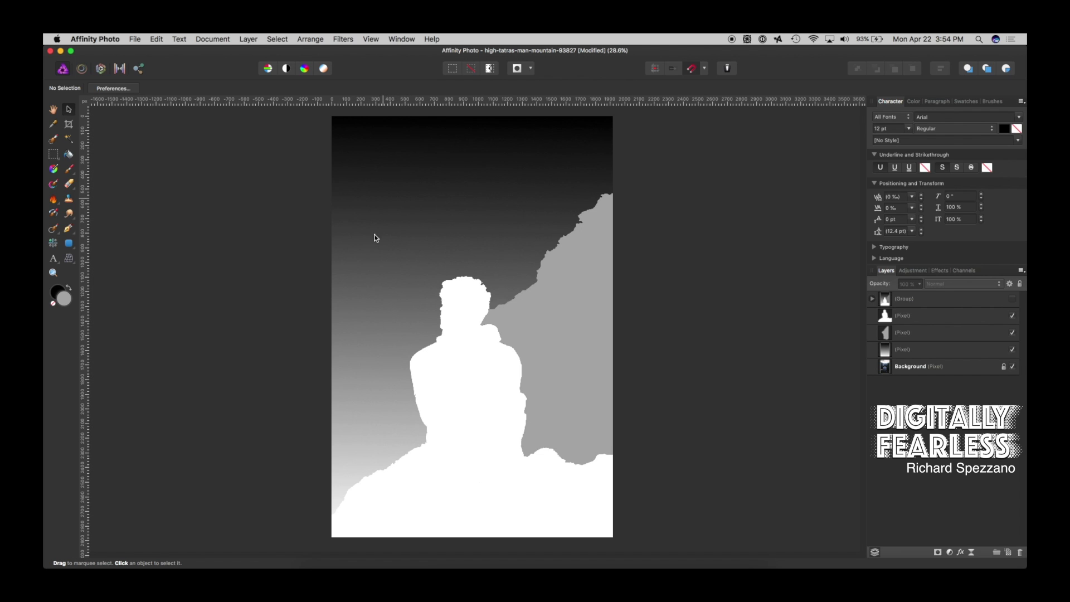
{"action": "left_click", "coordinate": [889, 319]}
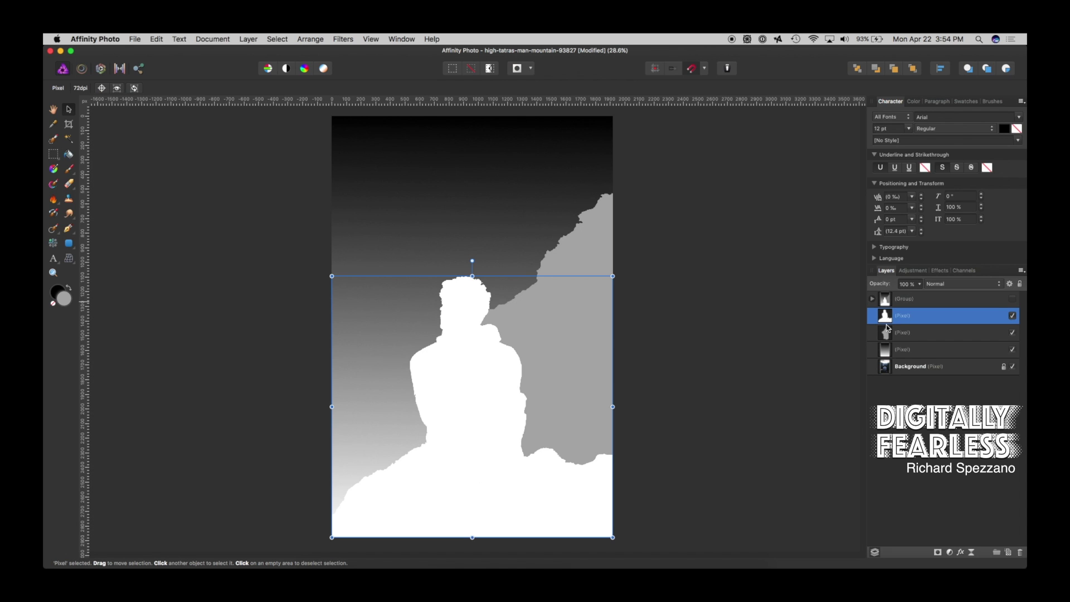
{"action": "key", "text": "Delete"}
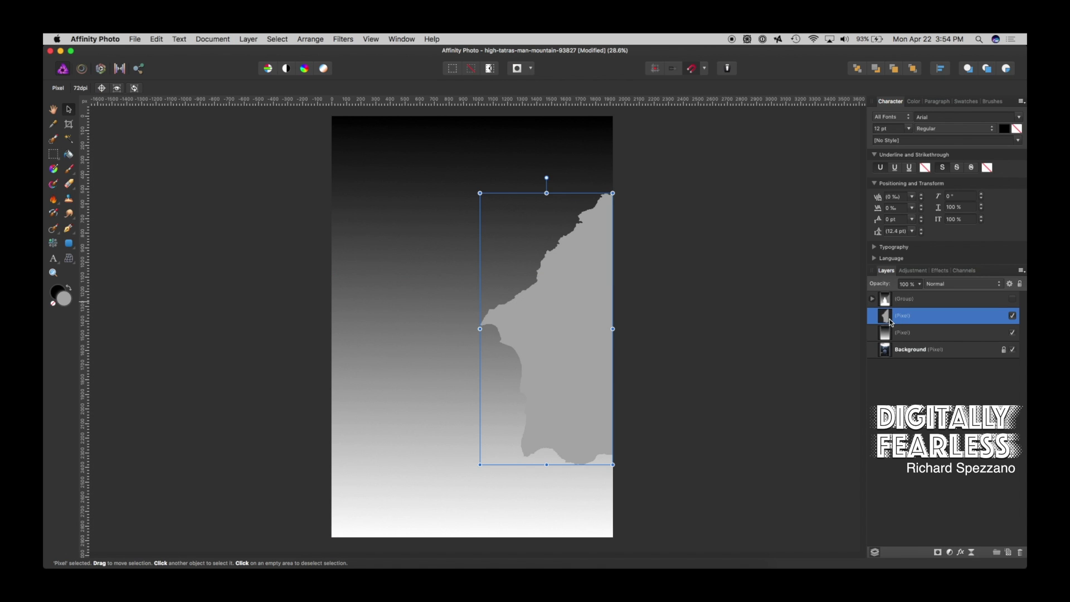
{"action": "key", "text": "Delete"}
{"action": "key", "text": "Delete"}
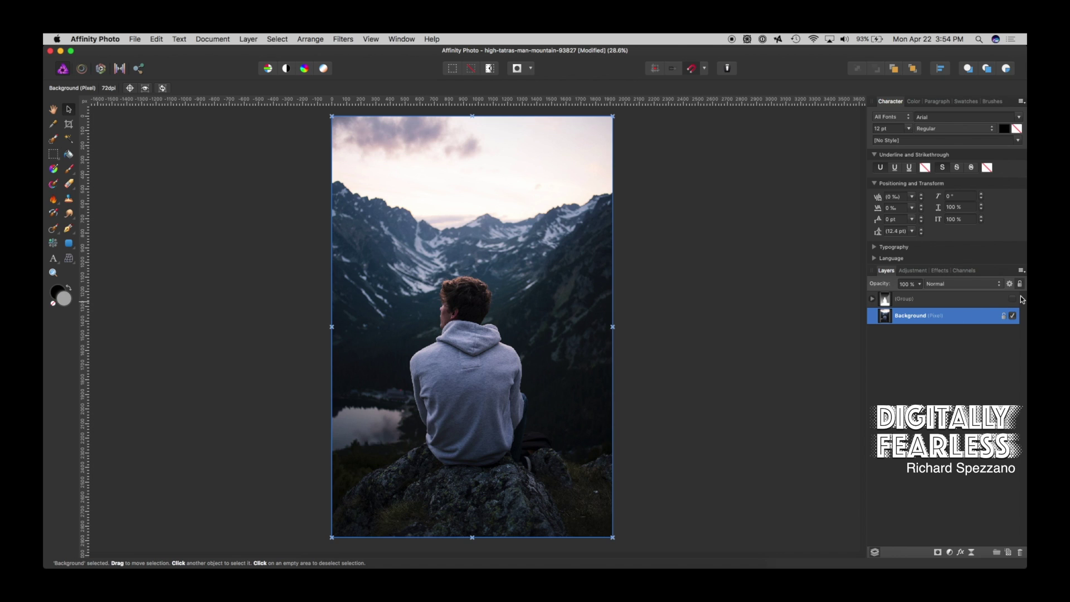
{"action": "left_click", "coordinate": [1013, 300]}
{"action": "left_click", "coordinate": [797, 266]}
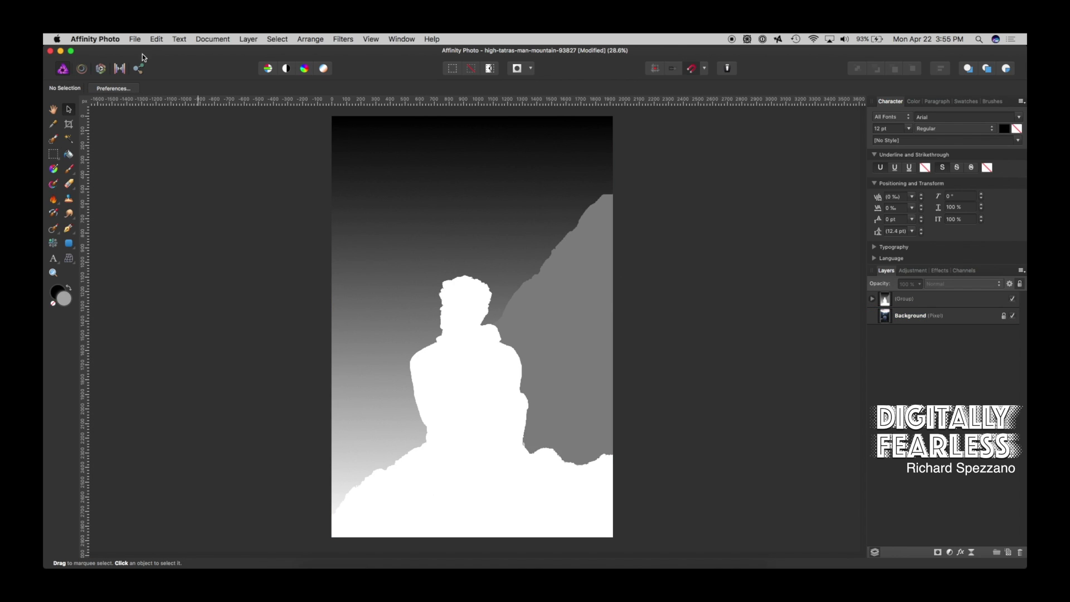
Hide the depth-map group, export the Background photo as boyonmountain.jpg in 3Dfacebook, then hide the photo
{"action": "left_click", "coordinate": [1013, 299]}
{"action": "left_click", "coordinate": [884, 317]}
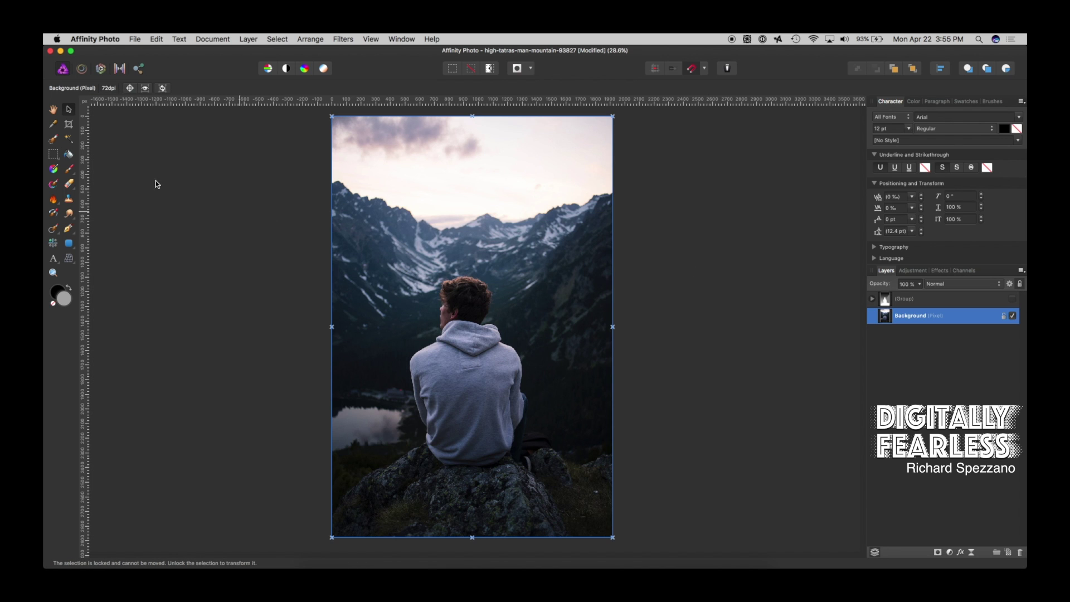
{"action": "left_click", "coordinate": [135, 40]}
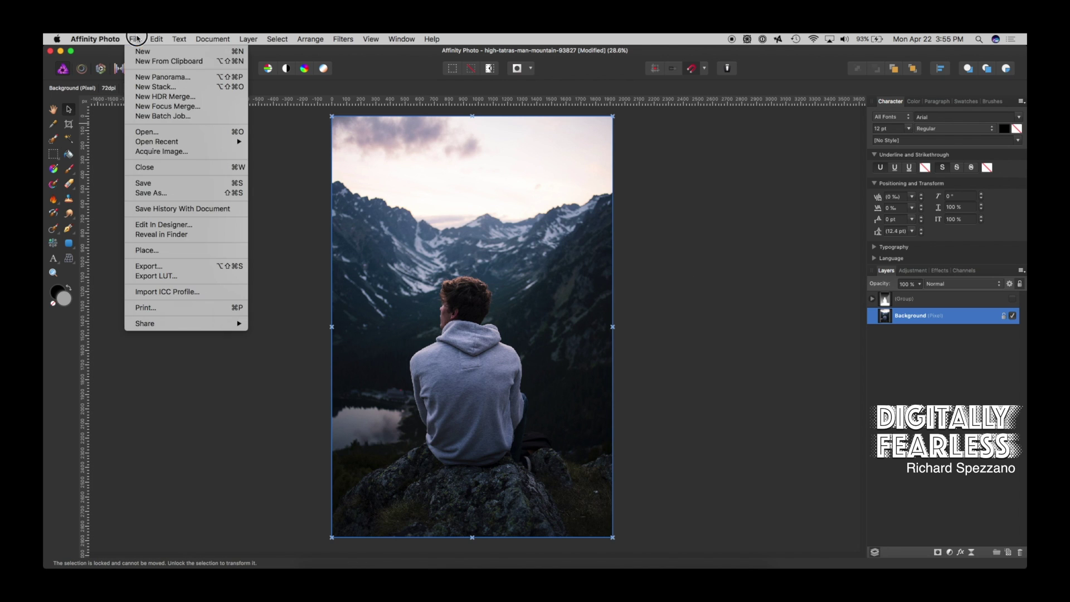
{"action": "left_click", "coordinate": [167, 266]}
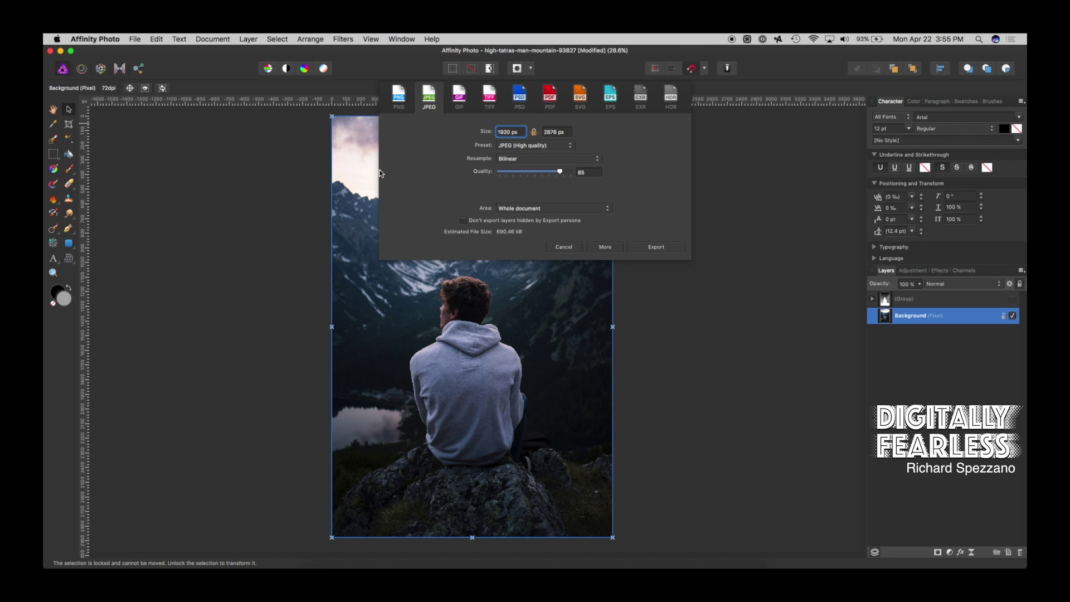
{"action": "left_click", "coordinate": [657, 247]}
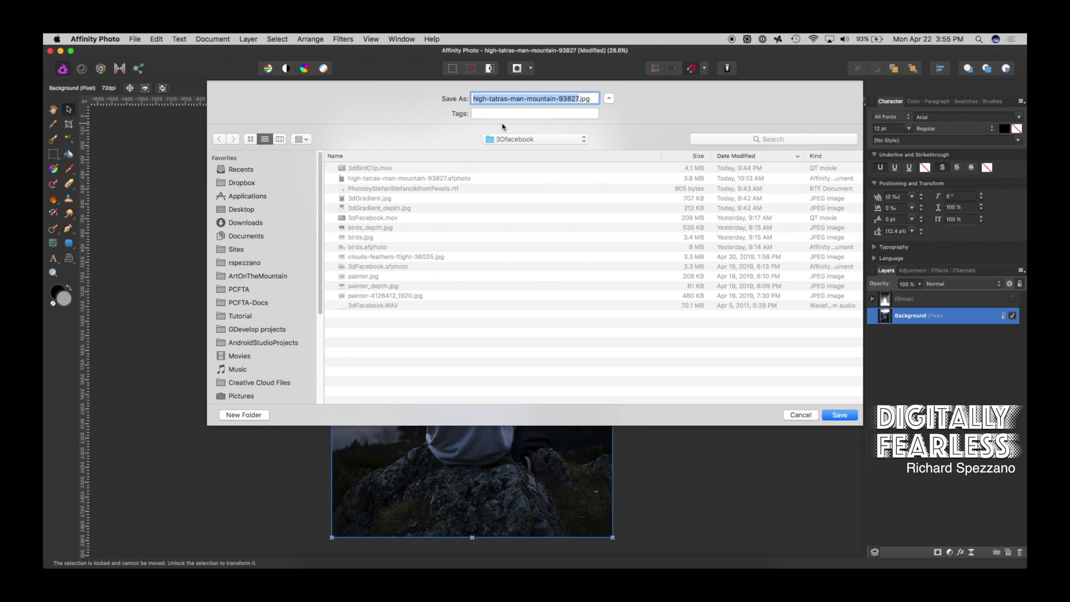
{"action": "type", "text": "boyon"}
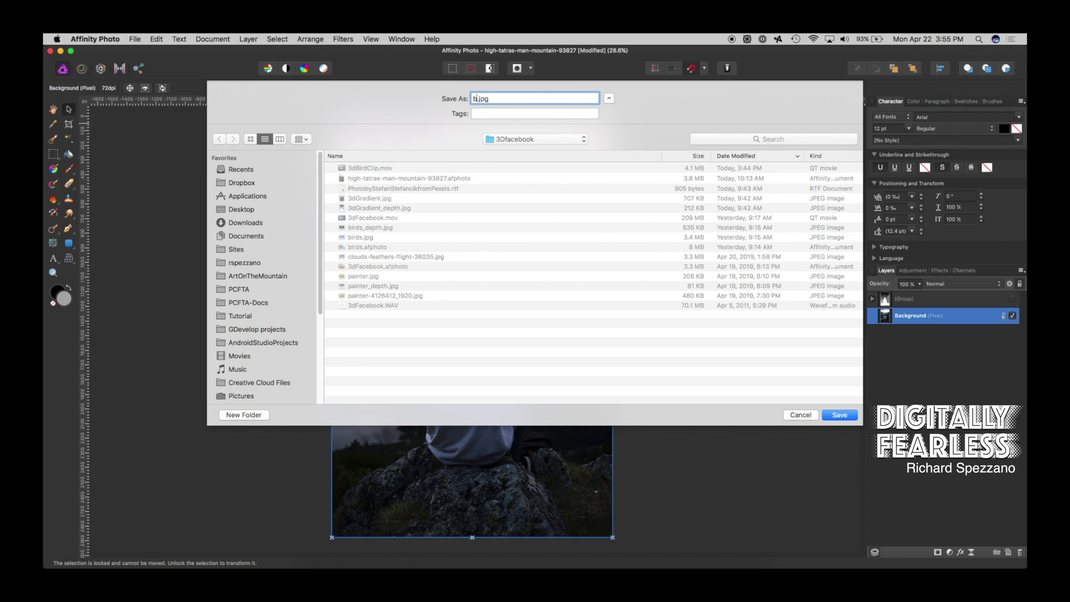
{"action": "type", "text": "mountain"}
{"action": "left_click", "coordinate": [846, 417]}
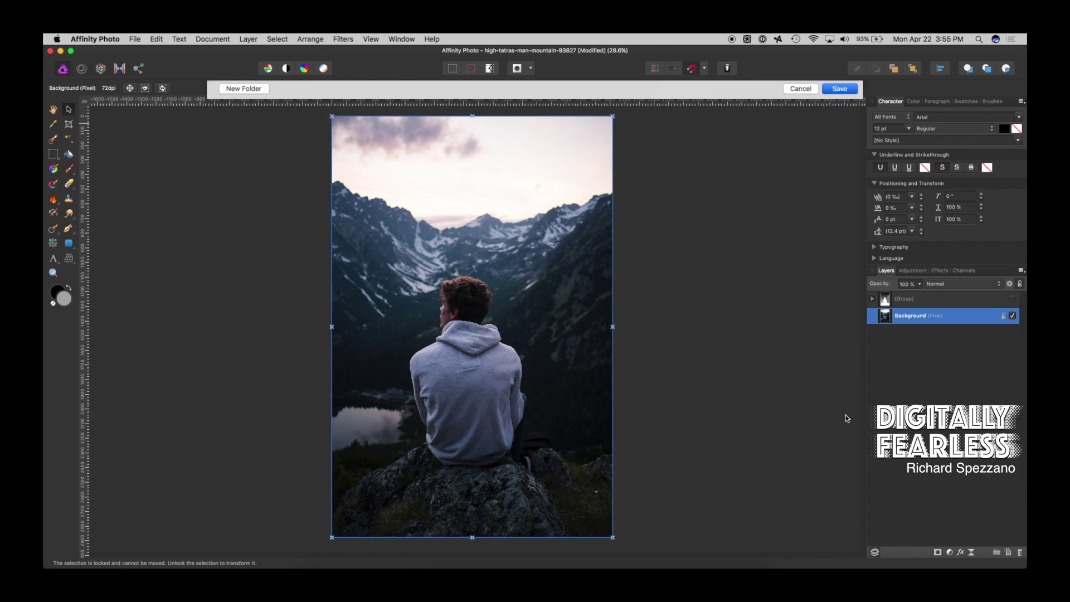
{"action": "left_click", "coordinate": [1013, 316]}
With the depth-map group visible, export a JPEG named boyonmountain_depth.jpg into the 3Dfacebook folder
{"action": "left_click", "coordinate": [1014, 299]}
{"action": "left_click", "coordinate": [779, 290]}
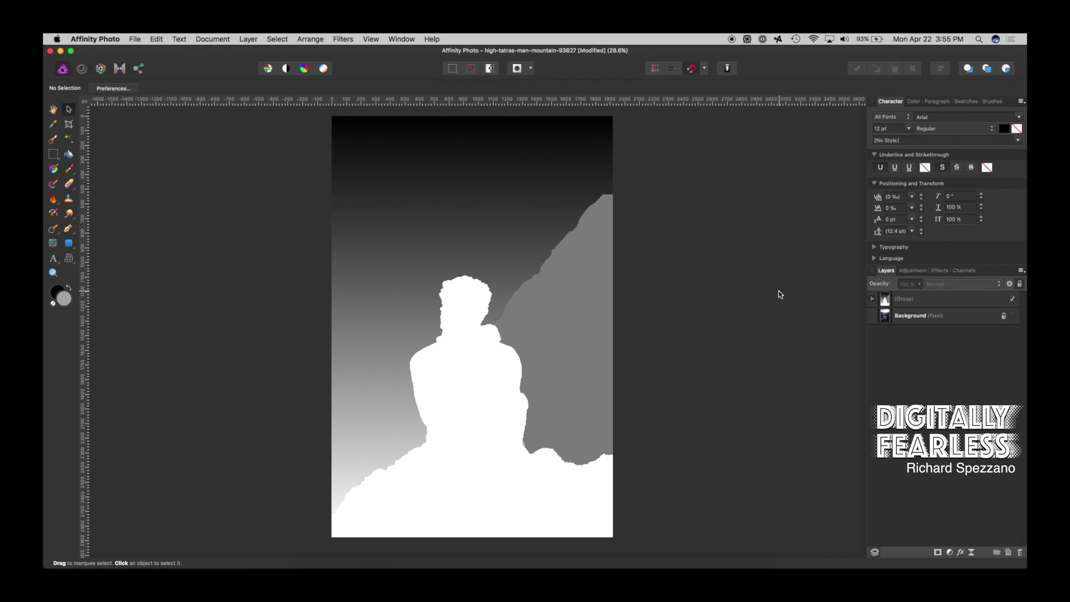
{"action": "left_click", "coordinate": [137, 40]}
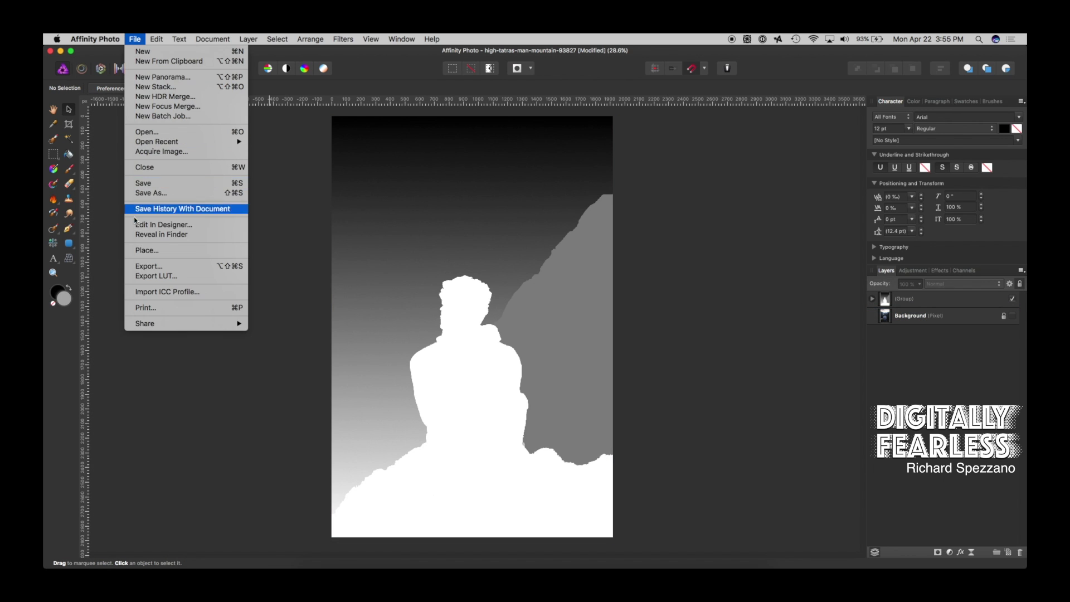
{"action": "left_click", "coordinate": [146, 265]}
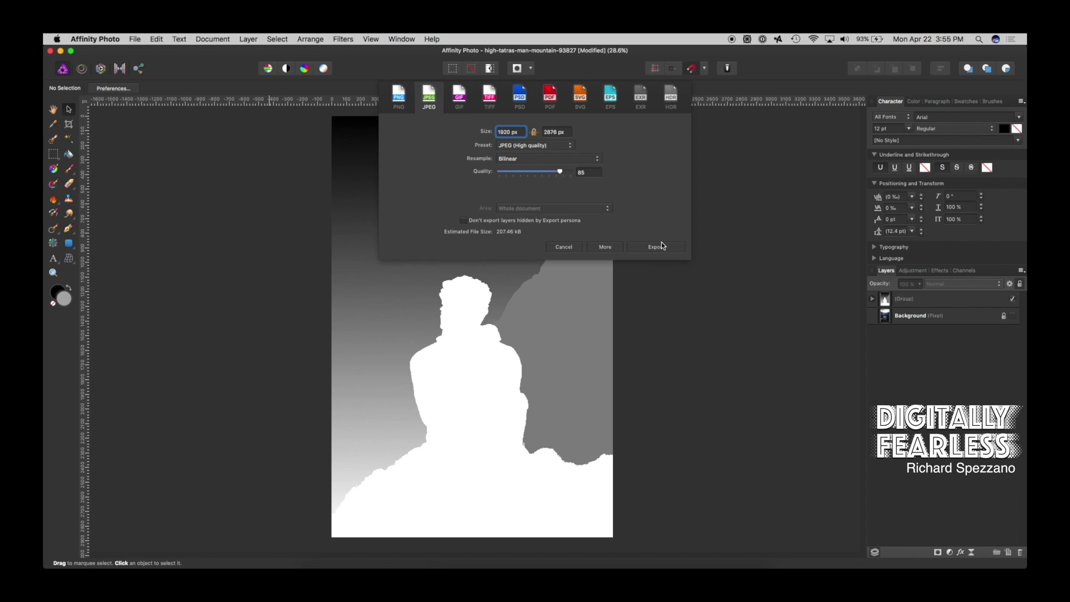
{"action": "left_click", "coordinate": [663, 247]}
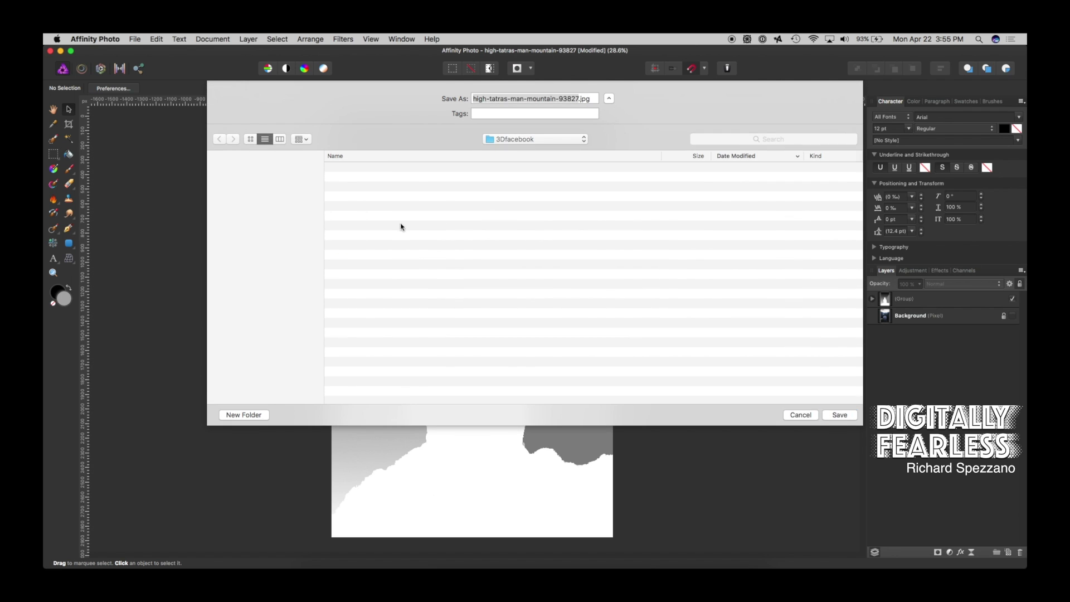
{"action": "left_click", "coordinate": [373, 169]}
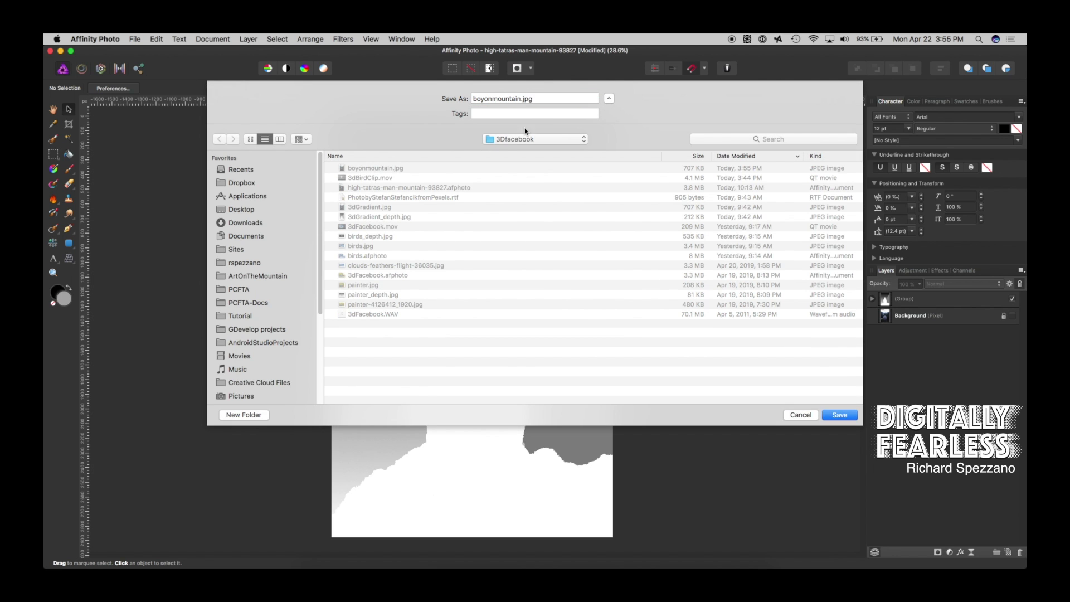
{"action": "left_click", "coordinate": [521, 99]}
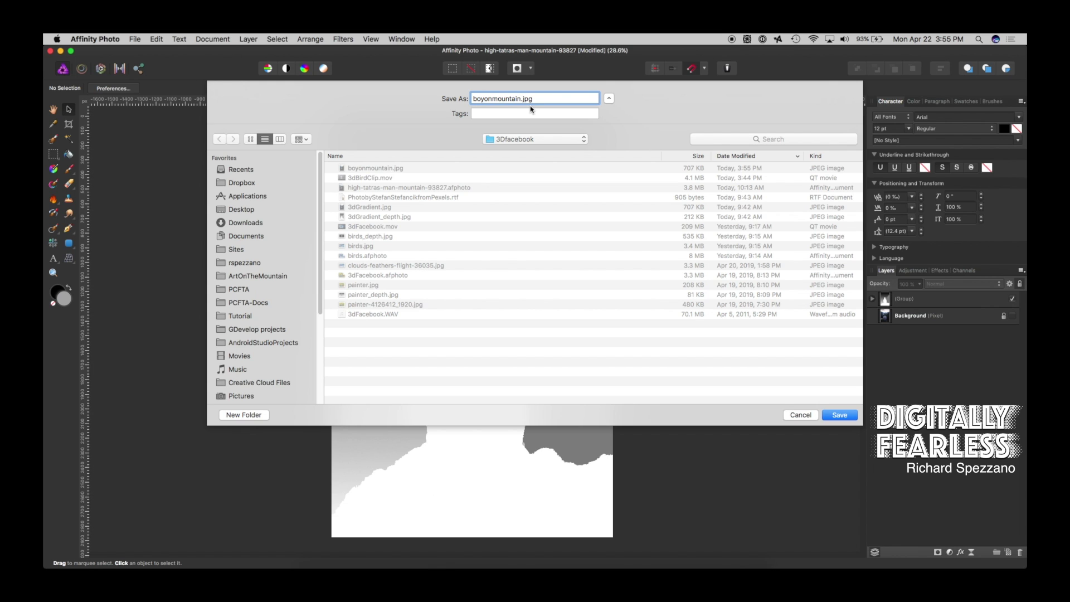
{"action": "type", "text": "_depth"}
{"action": "left_click", "coordinate": [851, 417]}
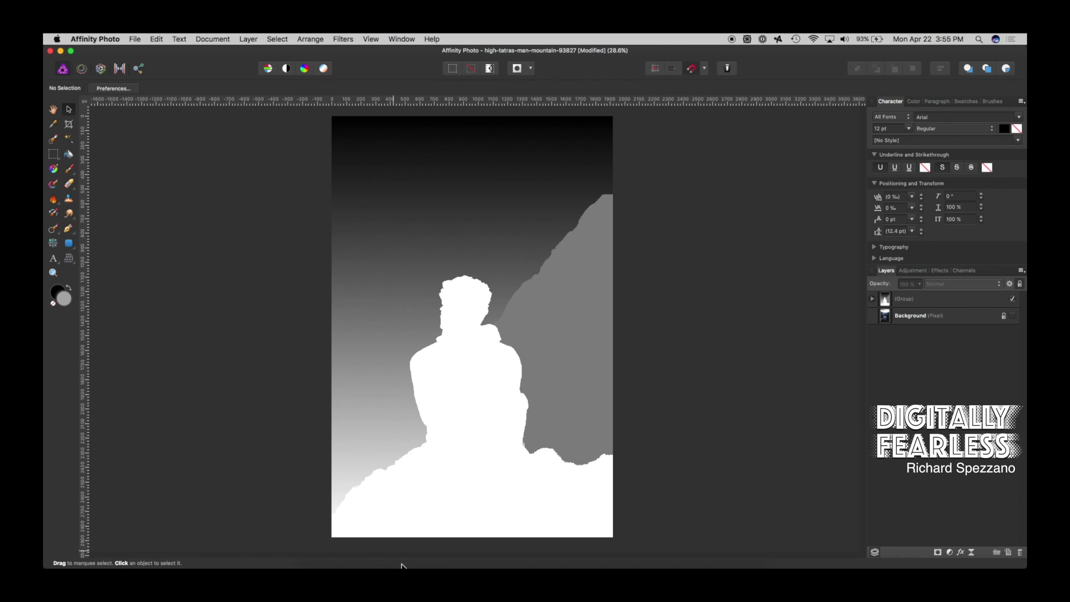
Launch Chrome, enlarge its window, and go to Facebook from the Social bookmarks
{"action": "mouse_move", "coordinate": [405, 568]}
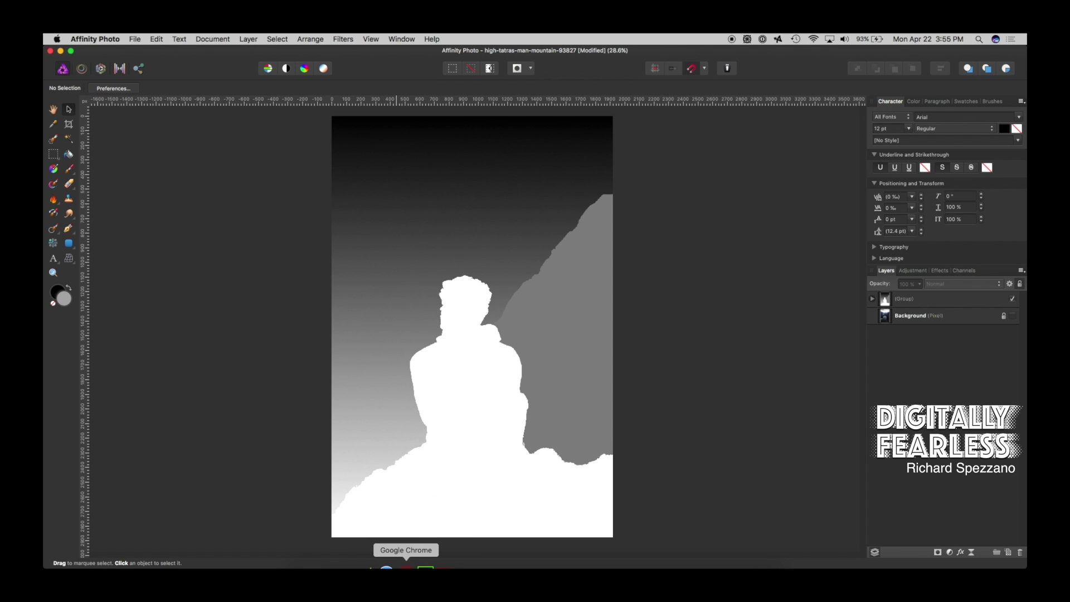
{"action": "left_click", "coordinate": [406, 568]}
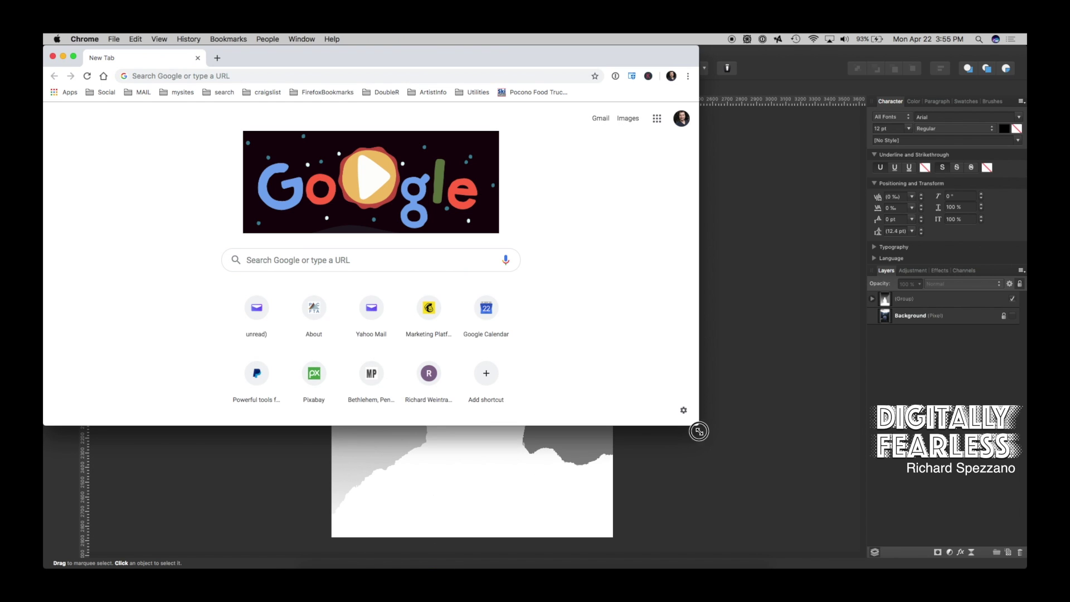
{"action": "left_click_drag", "start_coordinate": [698, 428], "coordinate": [925, 568]}
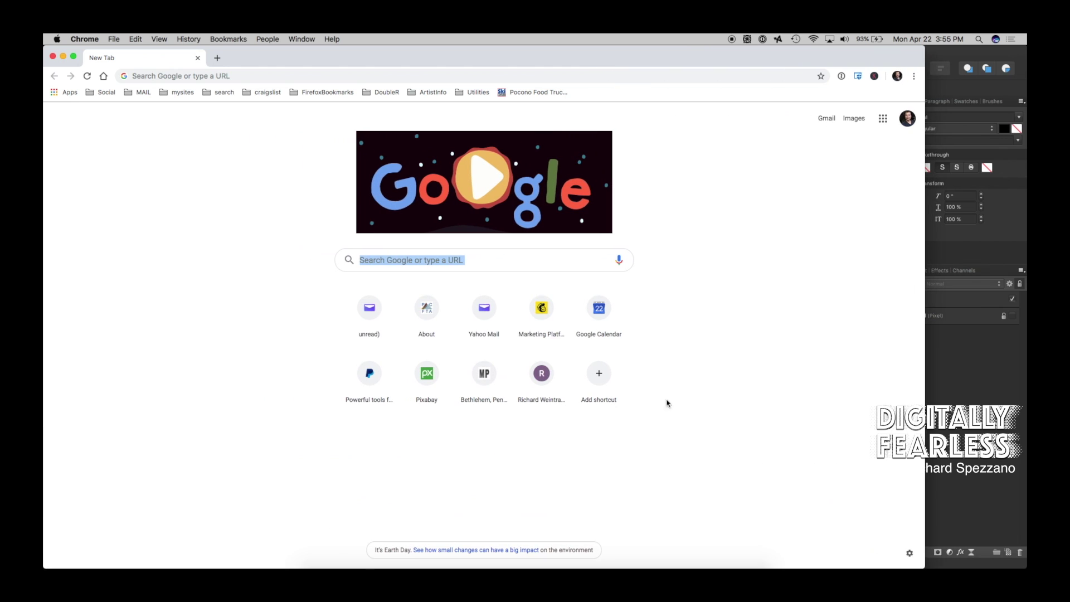
{"action": "left_click", "coordinate": [107, 92]}
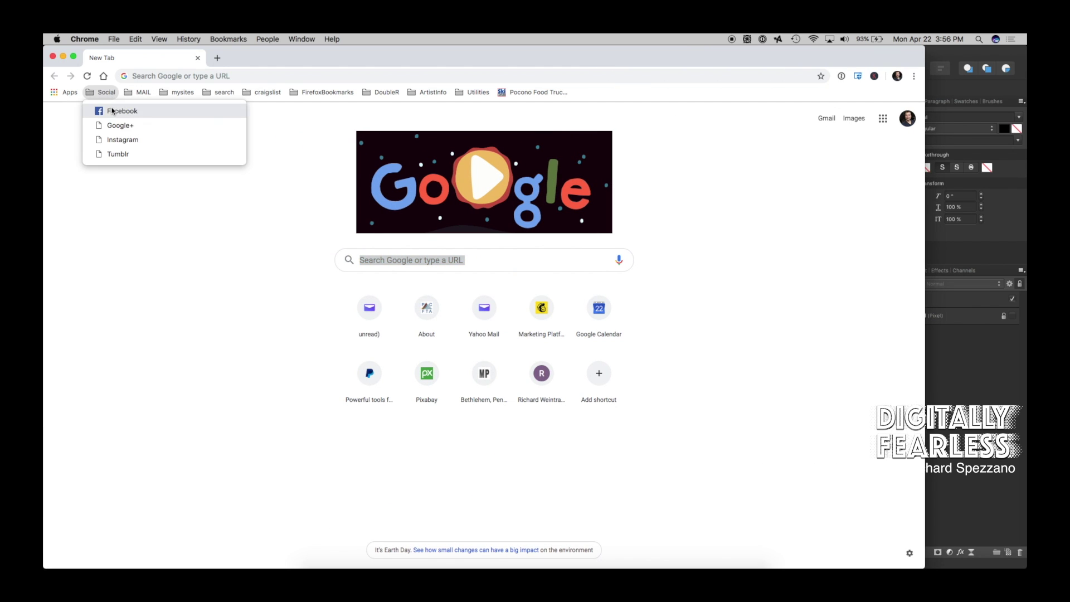
{"action": "left_click", "coordinate": [111, 111]}
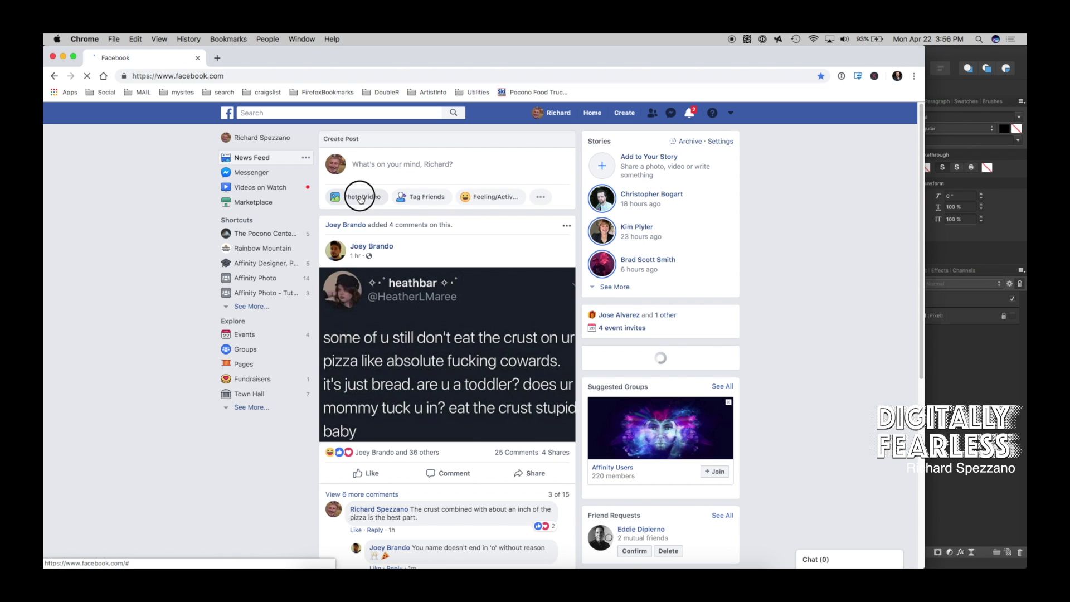
Start a photo post and attach boyonmountain.jpg and boyonmountain_depth.jpg from the 3Dfacebook folder
{"action": "left_click", "coordinate": [361, 199]}
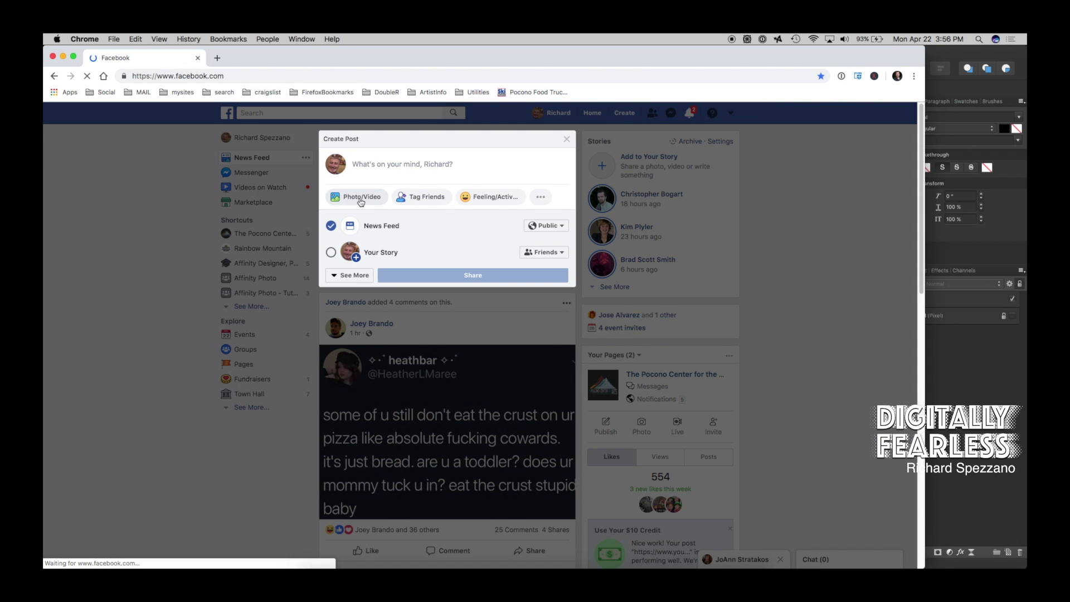
{"action": "left_click", "coordinate": [363, 198]}
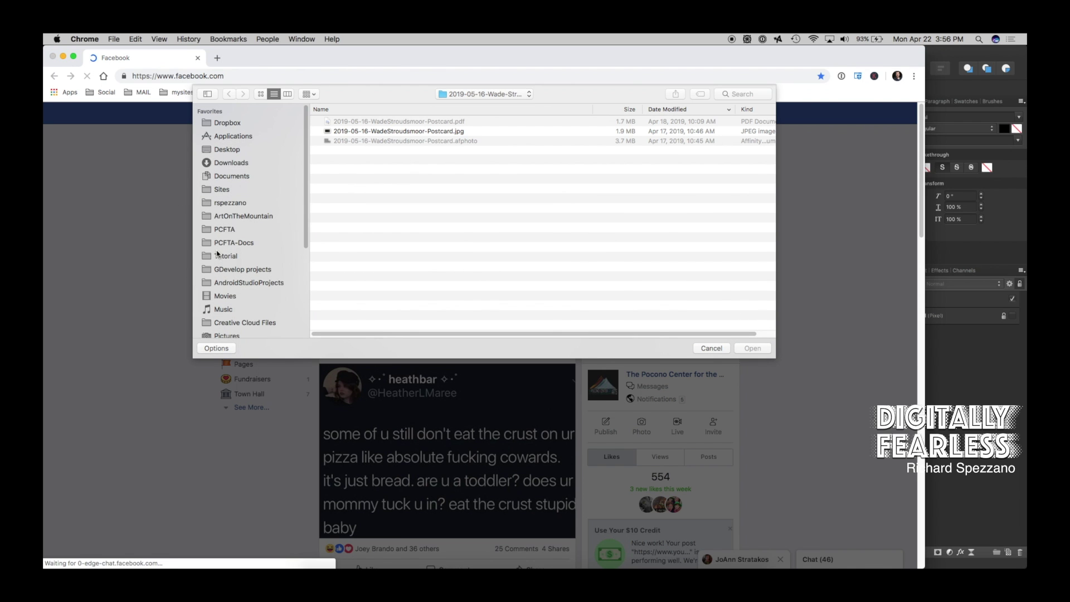
{"action": "left_click", "coordinate": [217, 256]}
{"action": "left_click", "coordinate": [330, 121]}
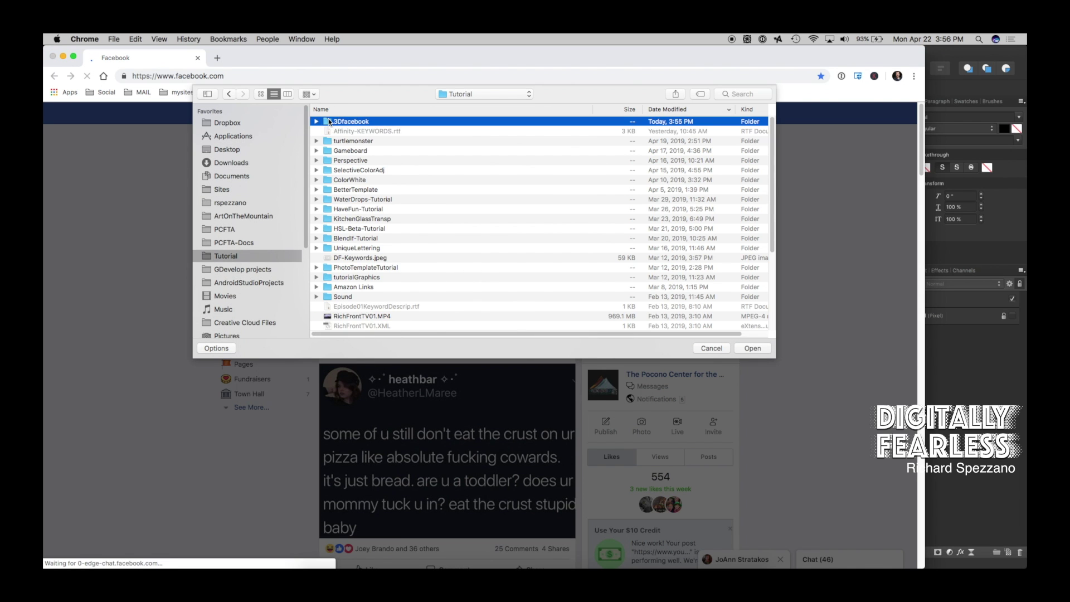
{"action": "double_click", "coordinate": [330, 121]}
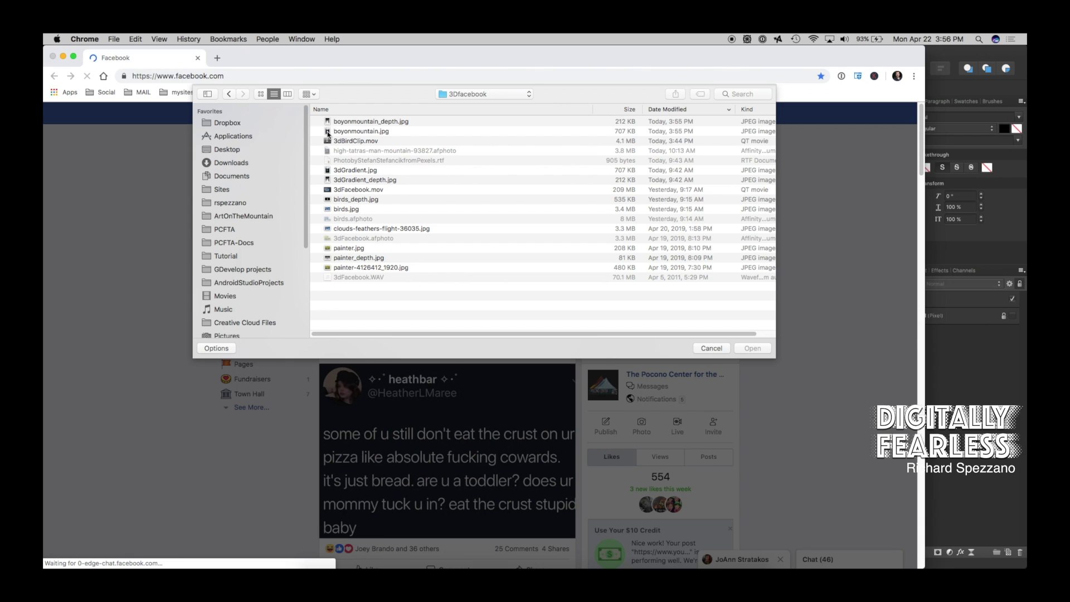
{"action": "left_click", "coordinate": [329, 132]}
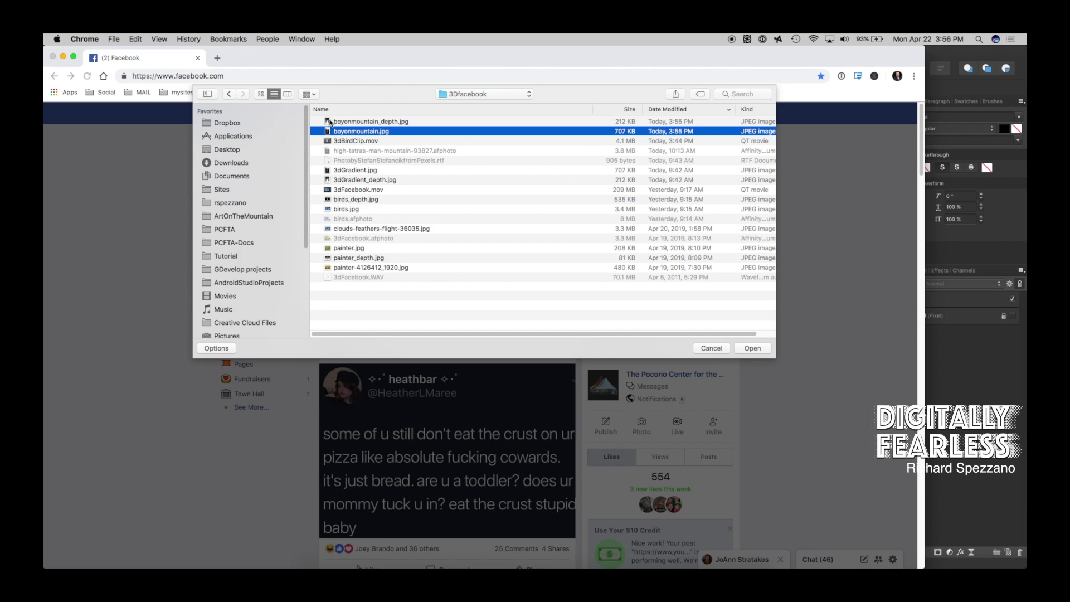
{"action": "left_click", "coordinate": [330, 121], "text": "super"}
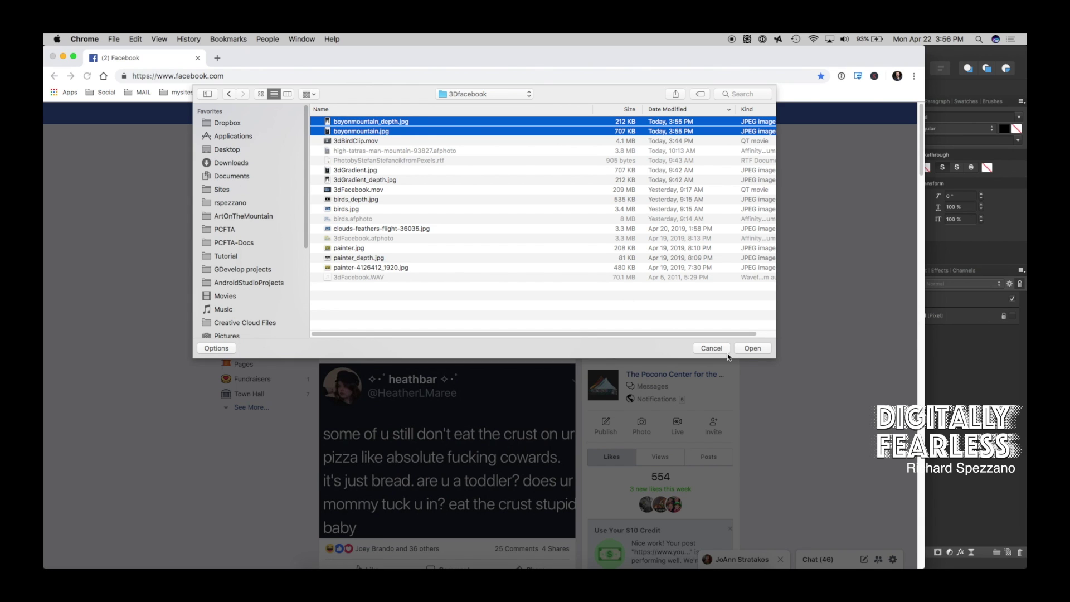
{"action": "left_click", "coordinate": [752, 350]}
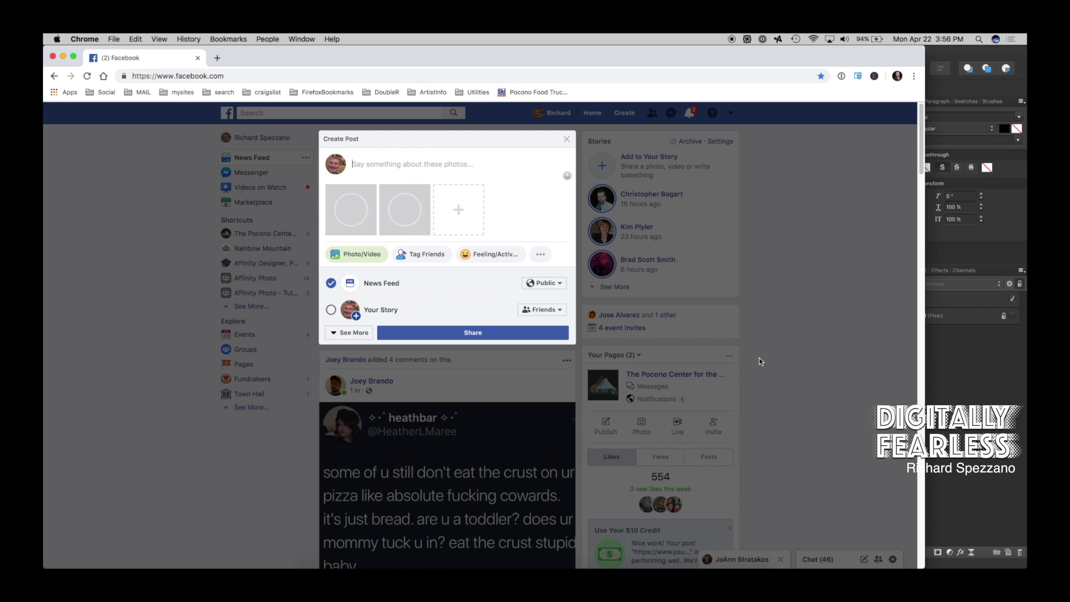